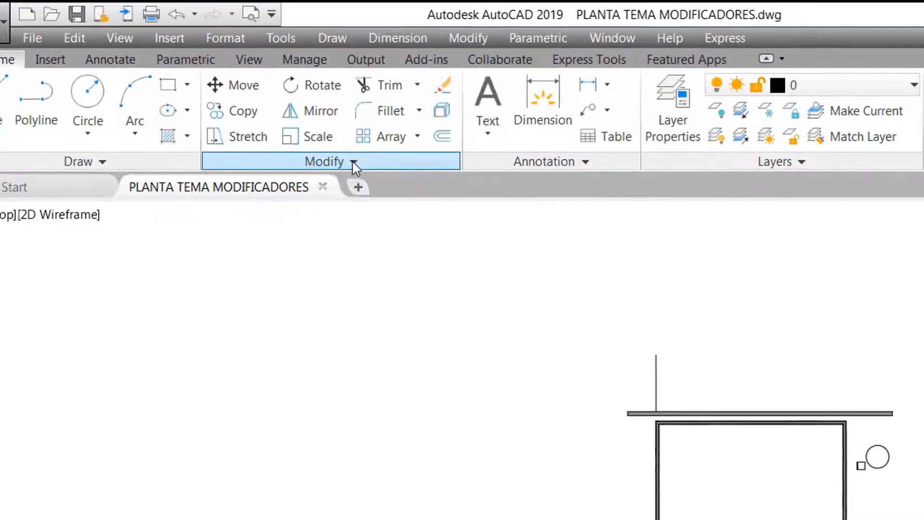
pyautogui.click(354, 164)
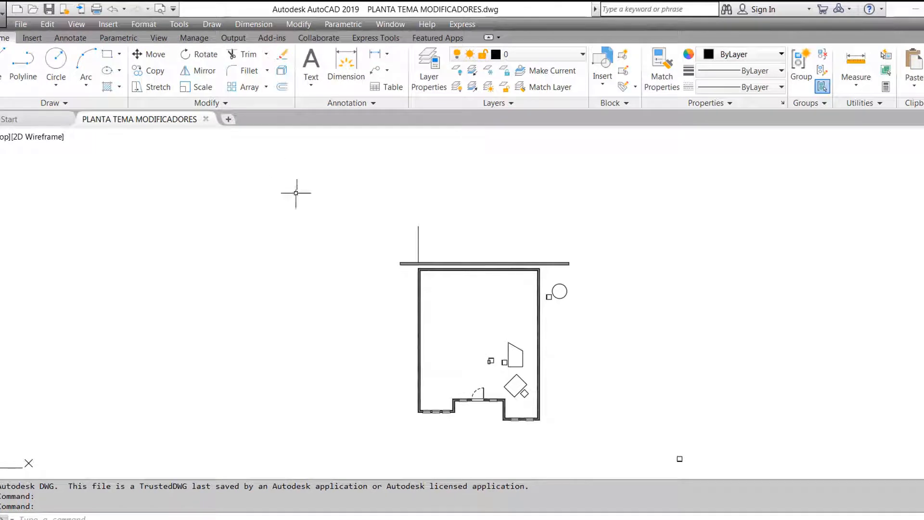
# - Move the chair beside the trapezoidal table about 1.92 units at 135° into the open room, and undo the move
pyautogui.click(149, 60)
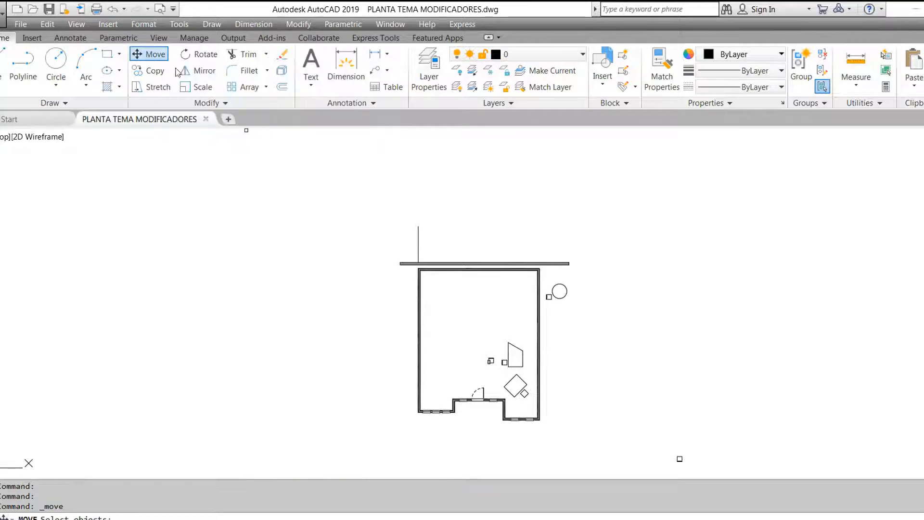
pyautogui.scroll(8, 477, 352)
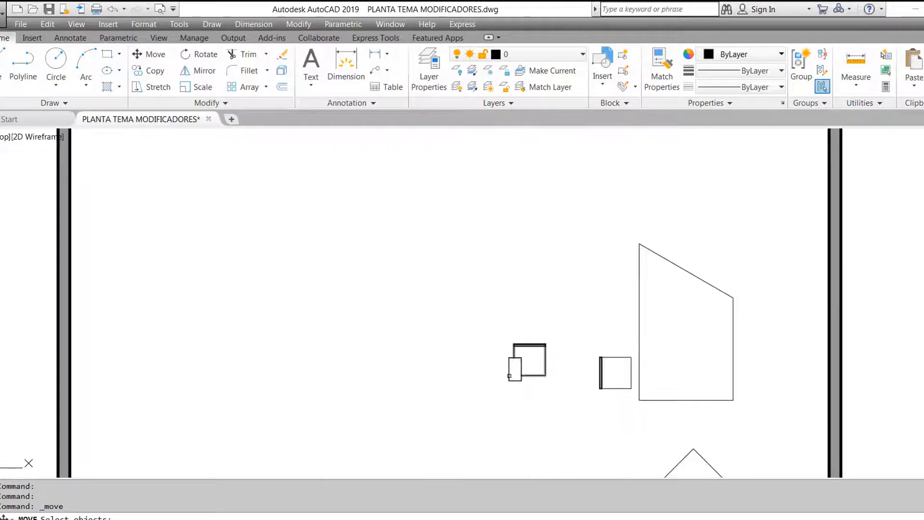
pyautogui.scroll(3, 479, 331)
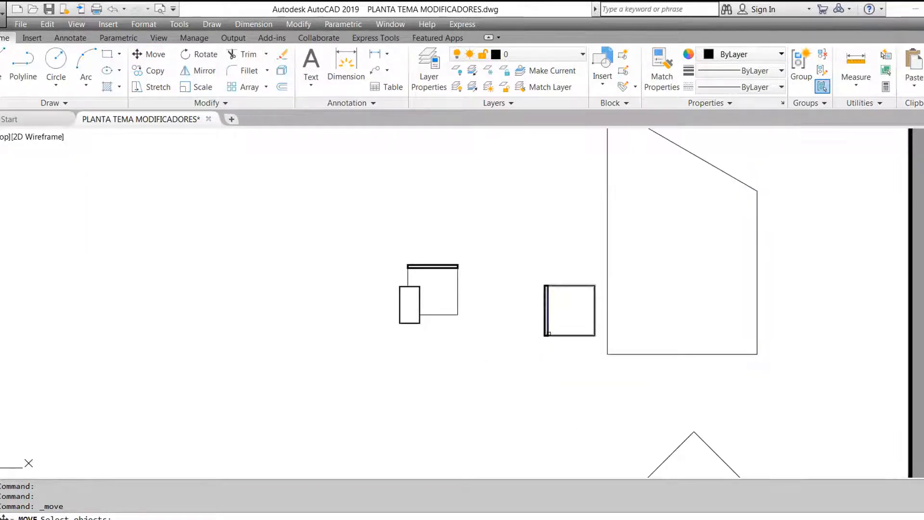
pyautogui.click(549, 334)
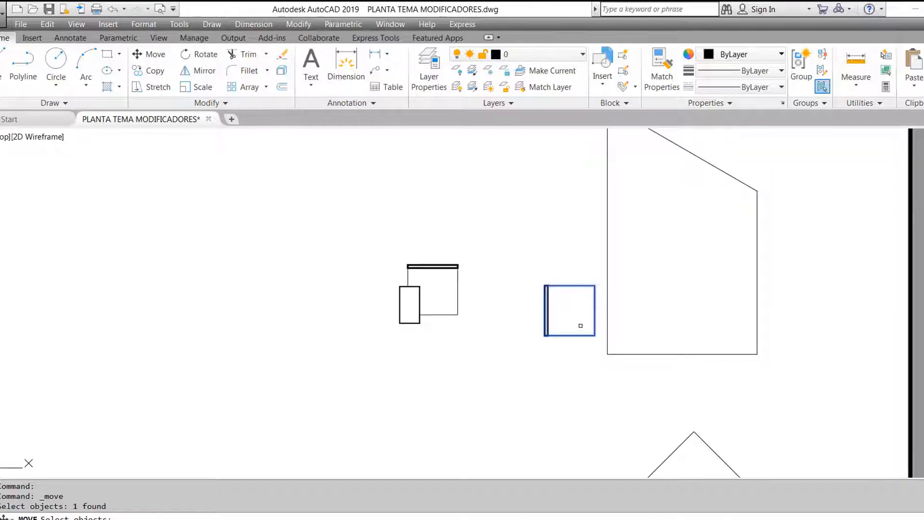
pyautogui.press('Return')
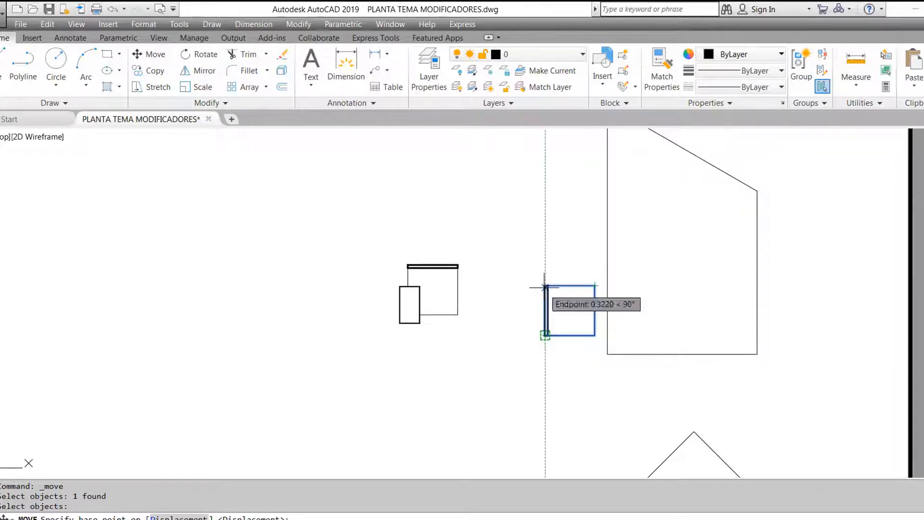
pyautogui.click(651, 304)
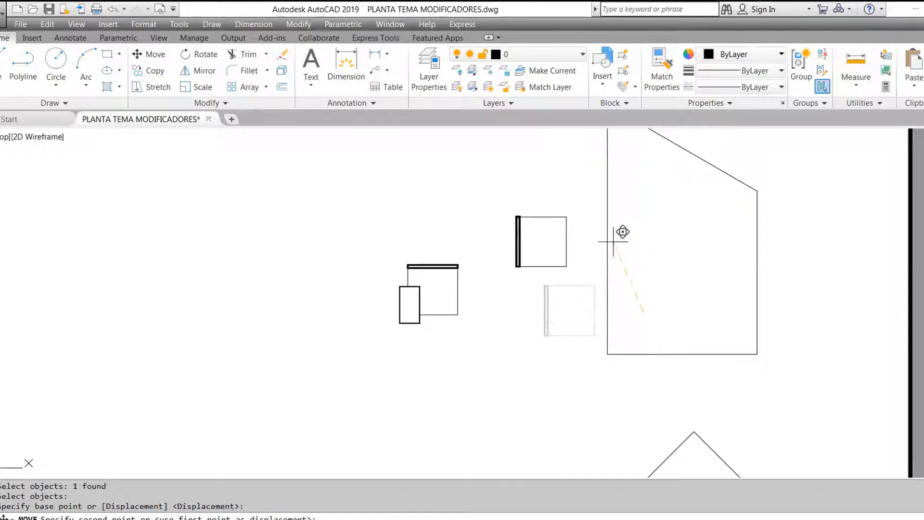
pyautogui.scroll(-2, 639, 321)
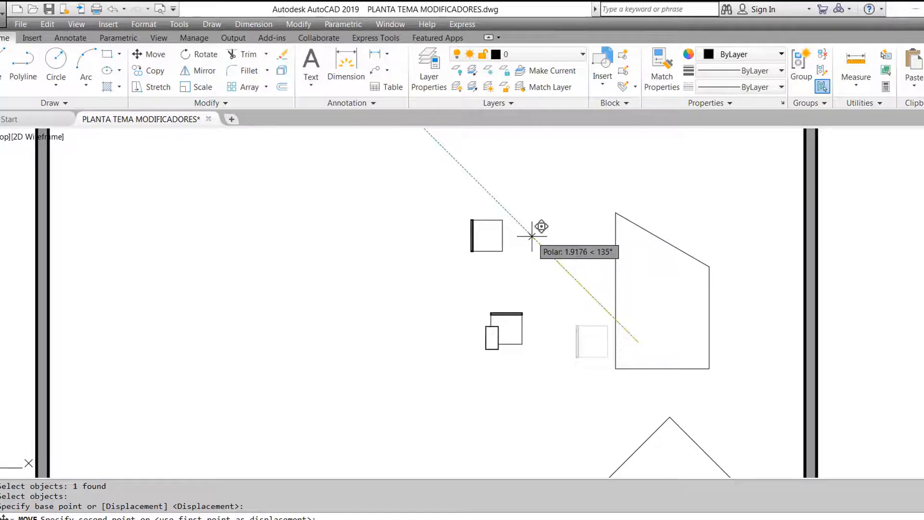
pyautogui.click(532, 236)
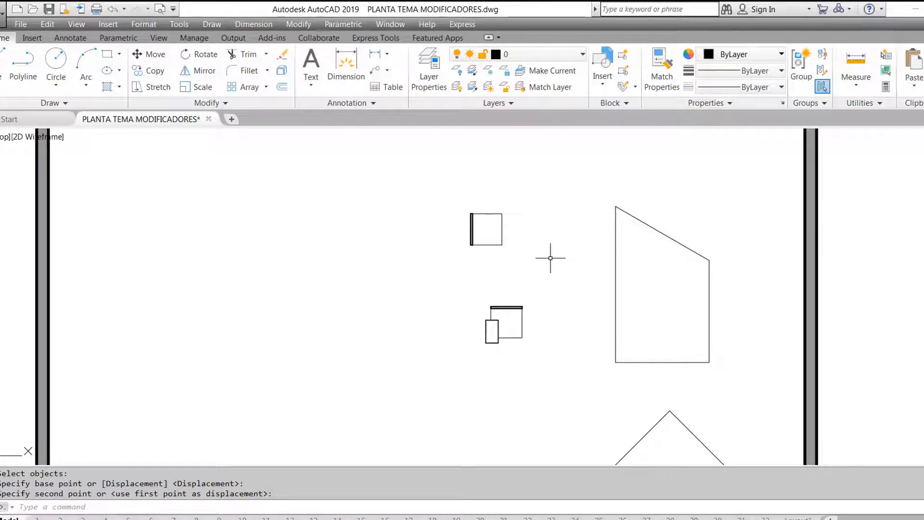
pyautogui.hotkey('ctrl', 'z')
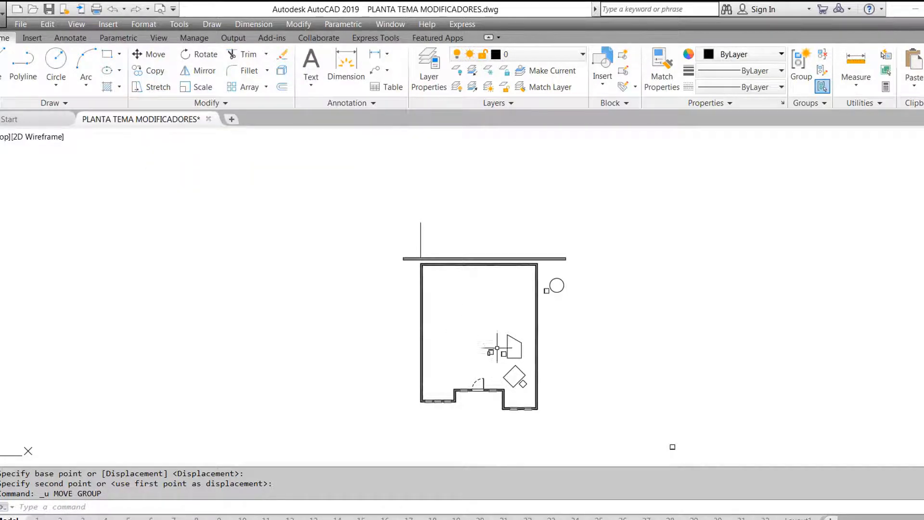
# - Start copying the chair beside the trapezoidal table, using the midpoint of its table-side edge as the base point
pyautogui.scroll(2, 498, 347)
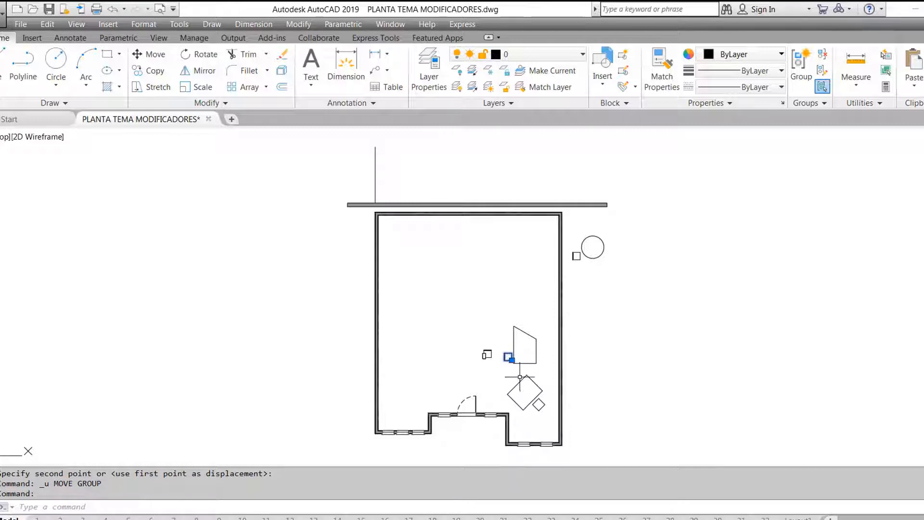
pyautogui.scroll(6, 519, 366)
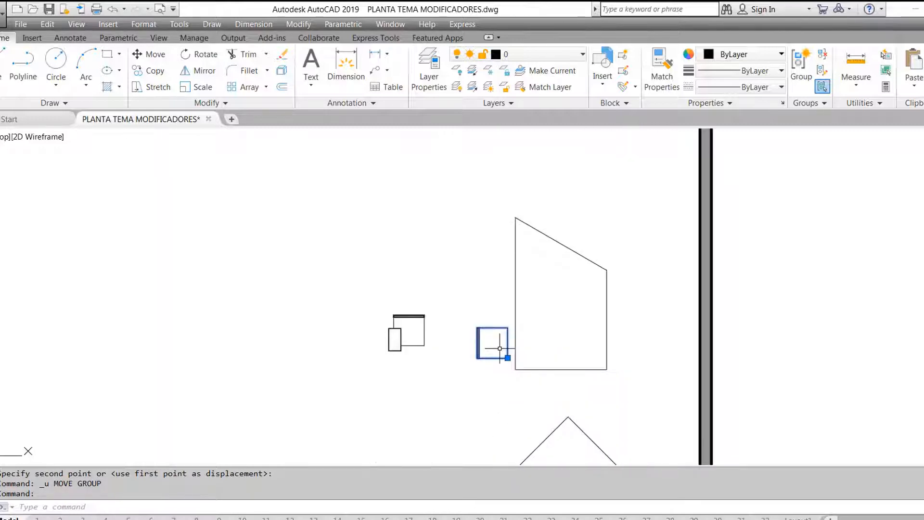
pyautogui.scroll(-4, 500, 348)
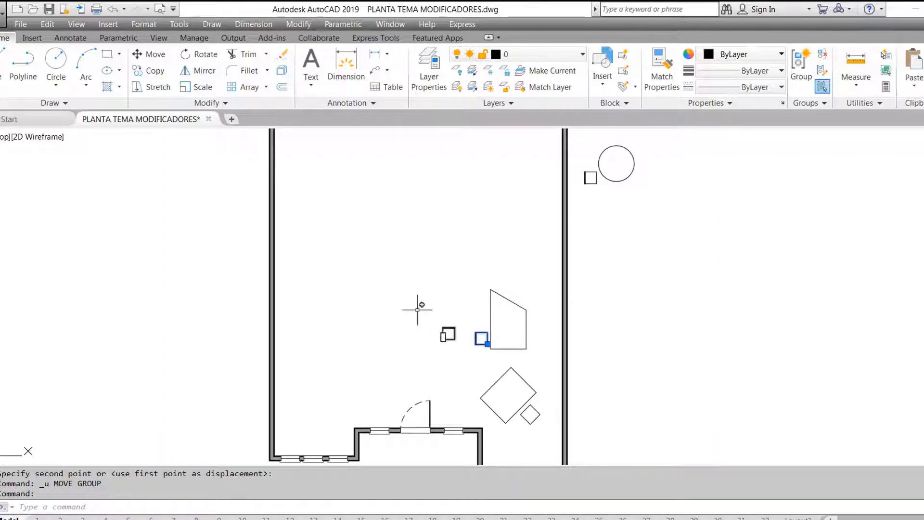
pyautogui.click(153, 72)
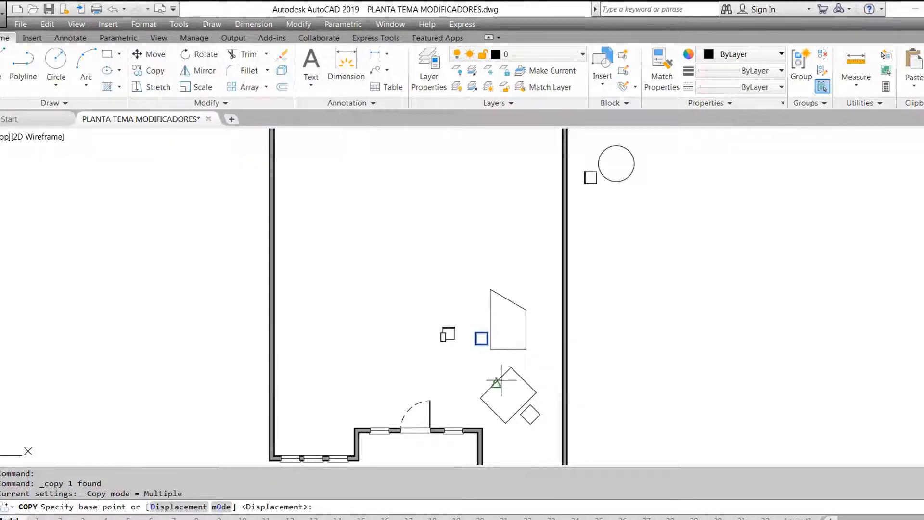
pyautogui.scroll(5, 486, 349)
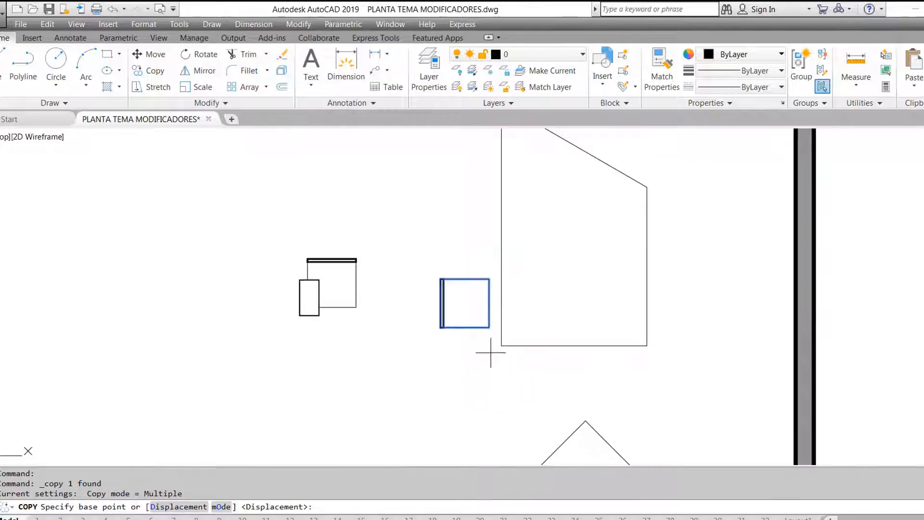
pyautogui.scroll(-5, 489, 347)
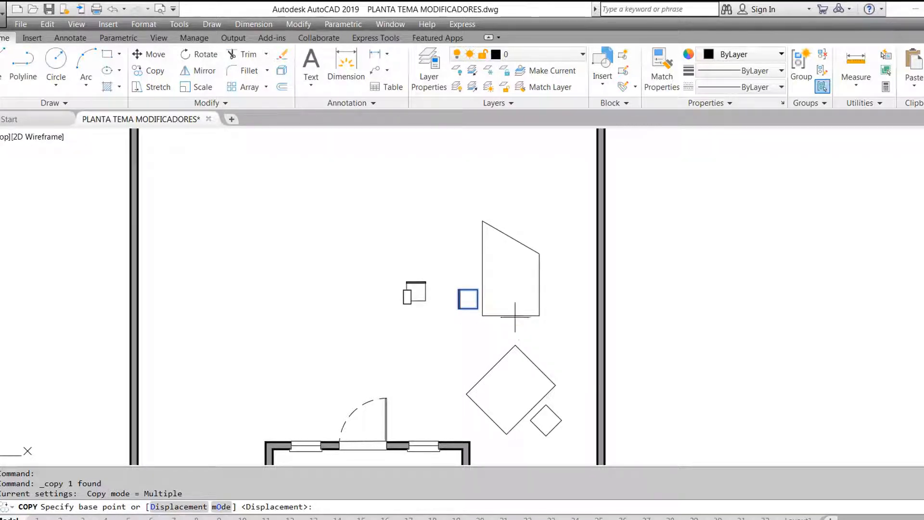
pyautogui.scroll(4, 487, 283)
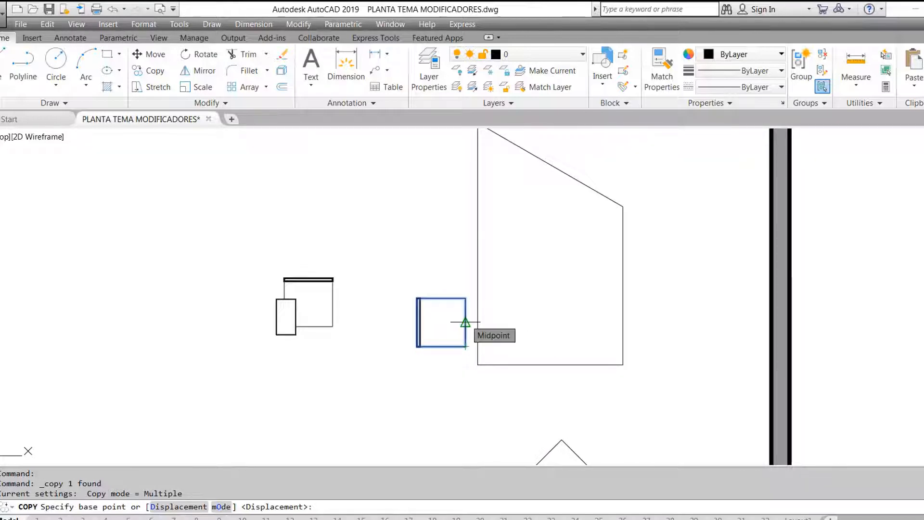
pyautogui.scroll(6, 466, 320)
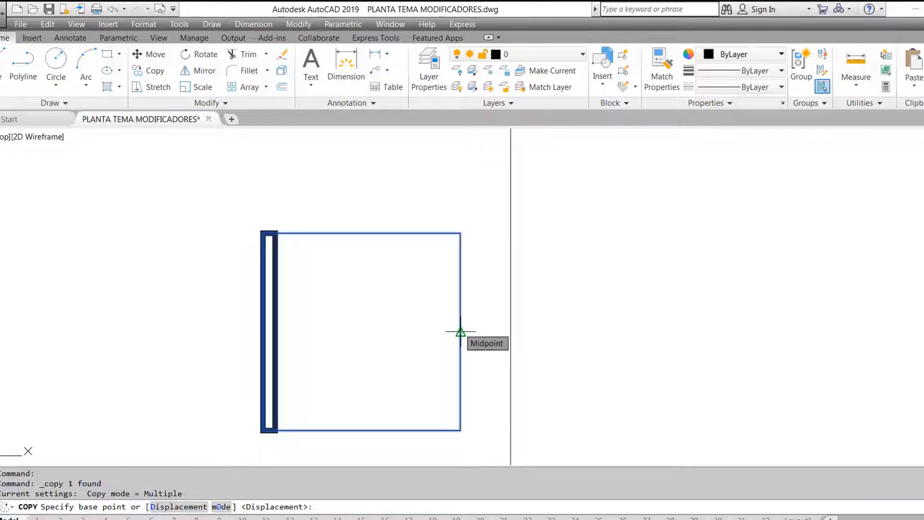
pyautogui.click(461, 331)
# - Place three chair copies in a column above the original along the trapezoidal table, the first about 0.47 units up
pyautogui.scroll(-4, 465, 324)
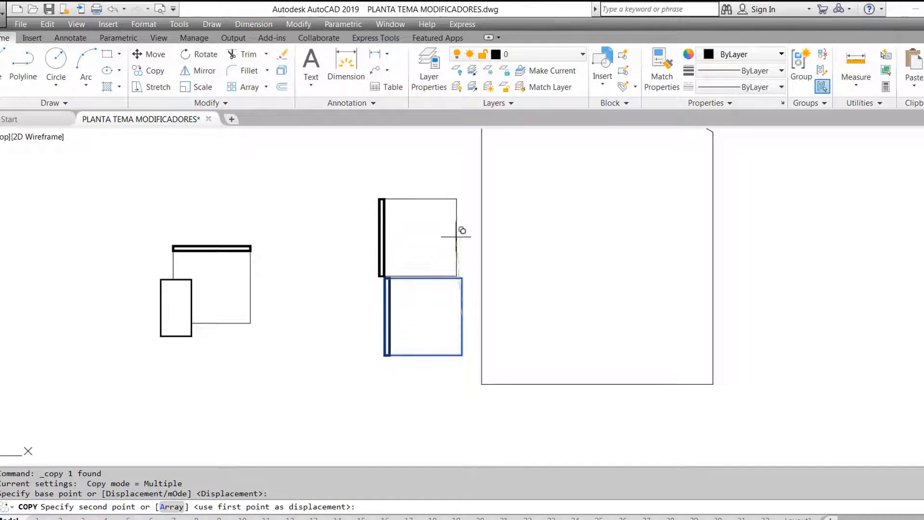
pyautogui.moveTo(462, 230); pyautogui.dragTo(421, 252, button='middle')
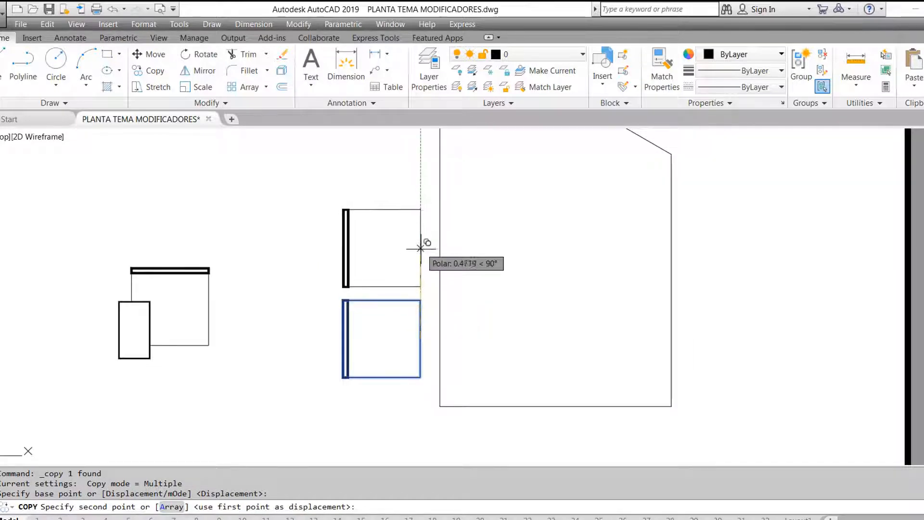
pyautogui.scroll(-3, 422, 247)
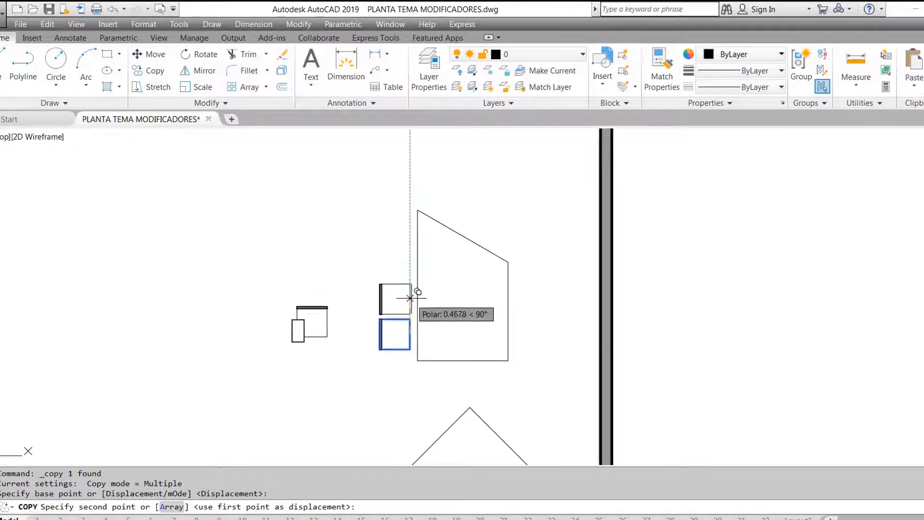
pyautogui.click(410, 298)
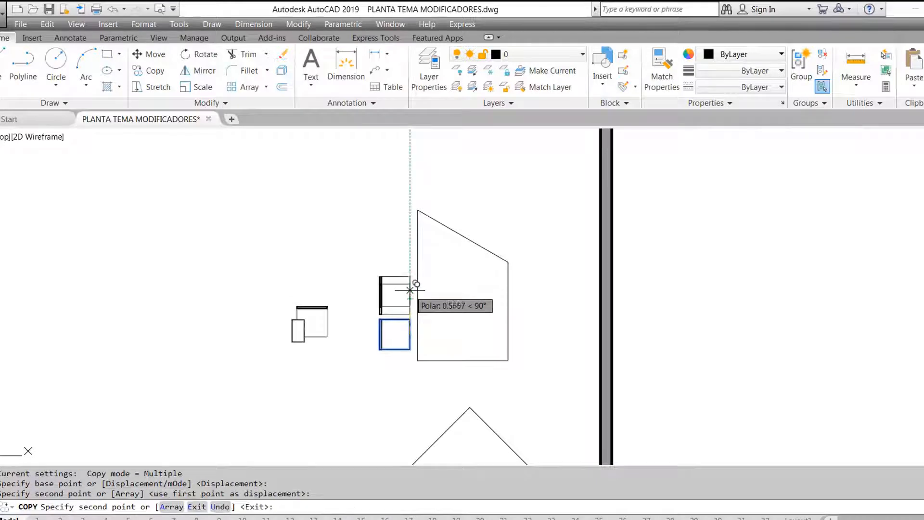
pyautogui.click(409, 255)
pyautogui.click(406, 207)
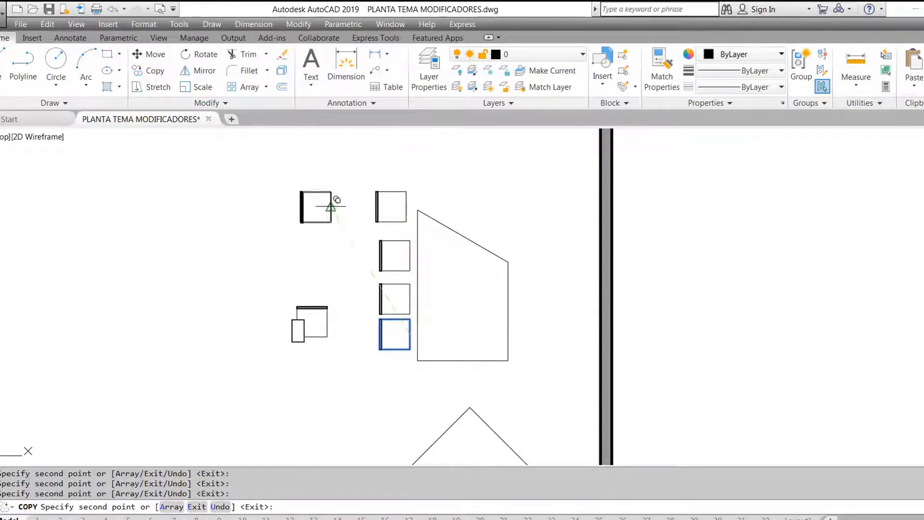
# - Place ten more chair copies freely around and inside the trapezoidal table and across the room, and finish copying
pyautogui.click(331, 207)
pyautogui.click(261, 251)
pyautogui.click(326, 262)
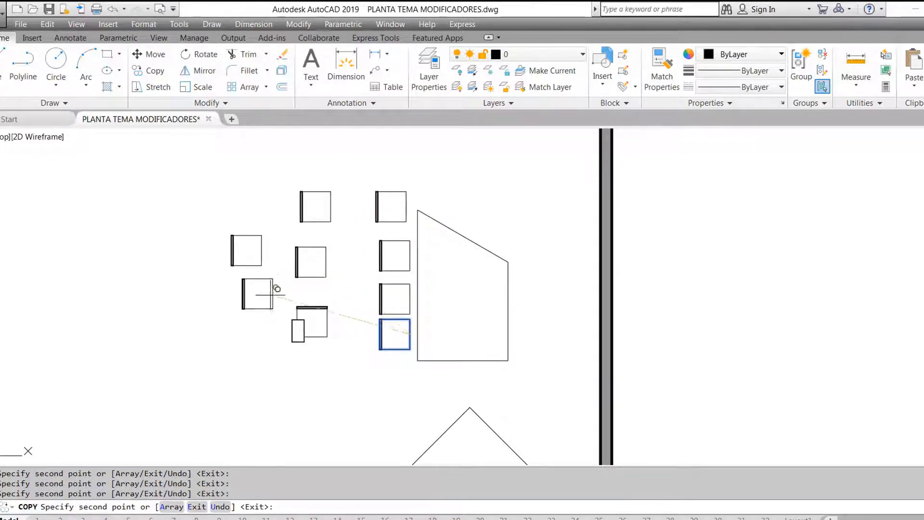
pyautogui.click(243, 312)
pyautogui.click(277, 401)
pyautogui.click(357, 376)
pyautogui.click(456, 389)
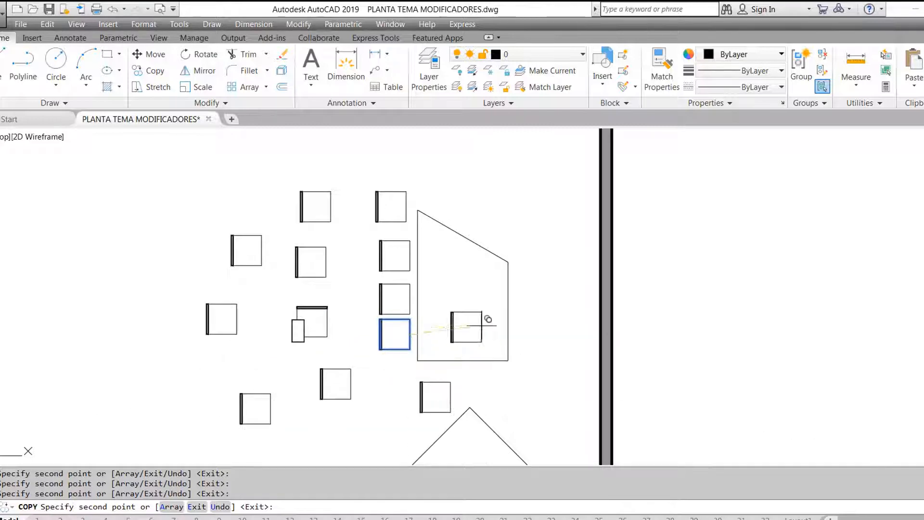
pyautogui.click(482, 319)
pyautogui.click(536, 242)
pyautogui.click(492, 197)
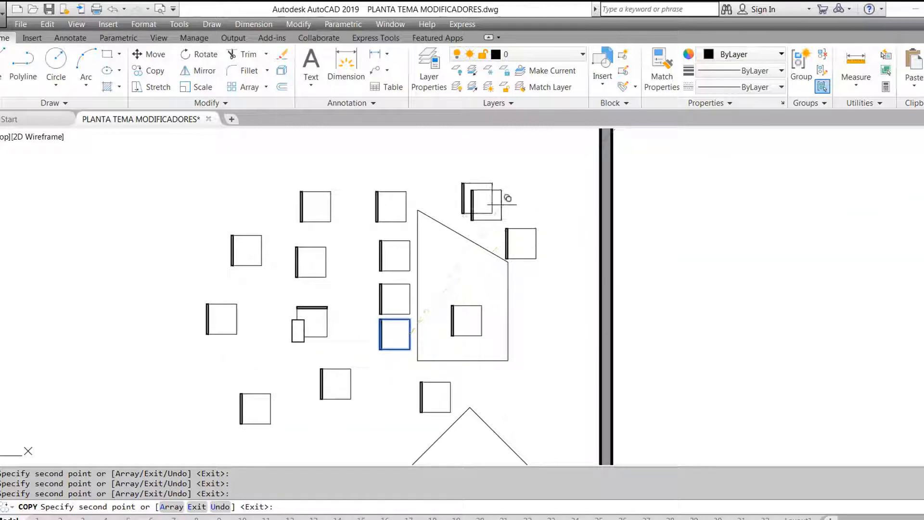
pyautogui.press('Return')
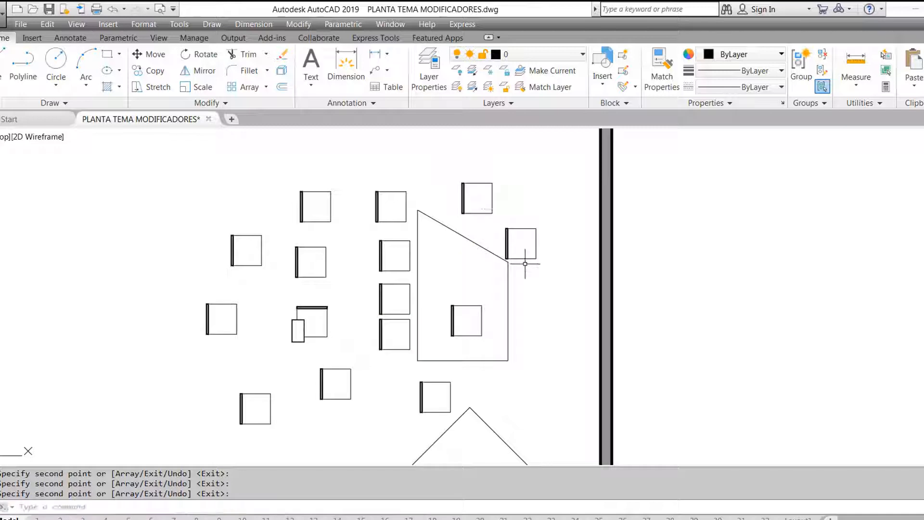
# - Erase the three chair copies stacked directly above the original chair beside the trapezoidal table
pyautogui.click(402, 297)
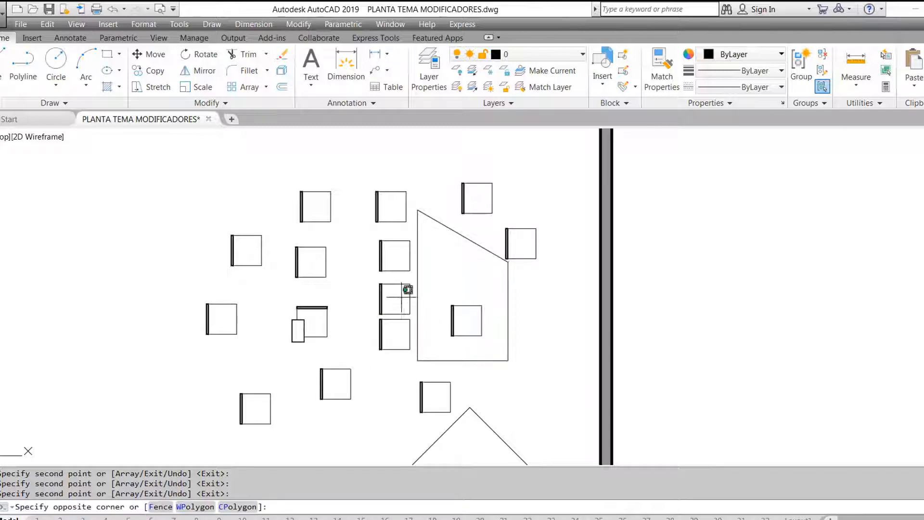
pyautogui.click(373, 208)
pyautogui.write('e')
pyautogui.press('Return')
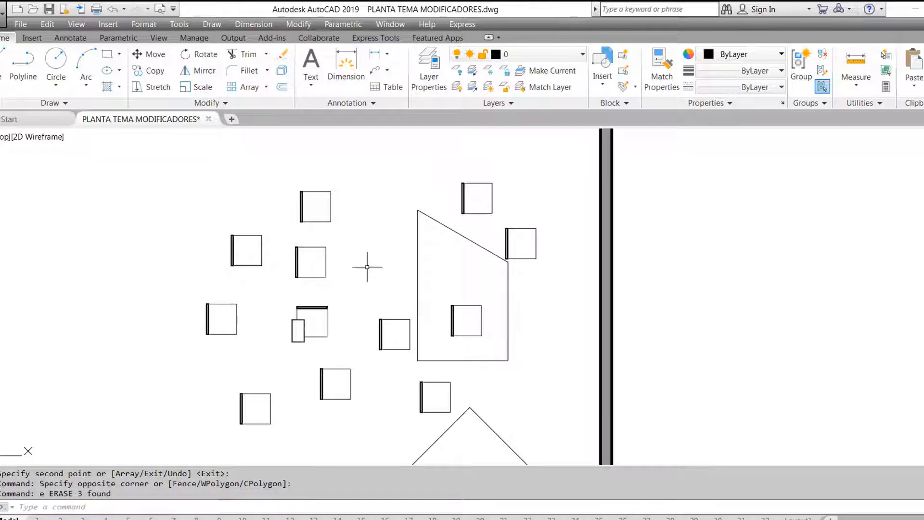
pyautogui.press('Escape')
# - Start copying the chair beside the trapezoidal table again, with the midpoint of its table-side edge as the base point
pyautogui.click(150, 71)
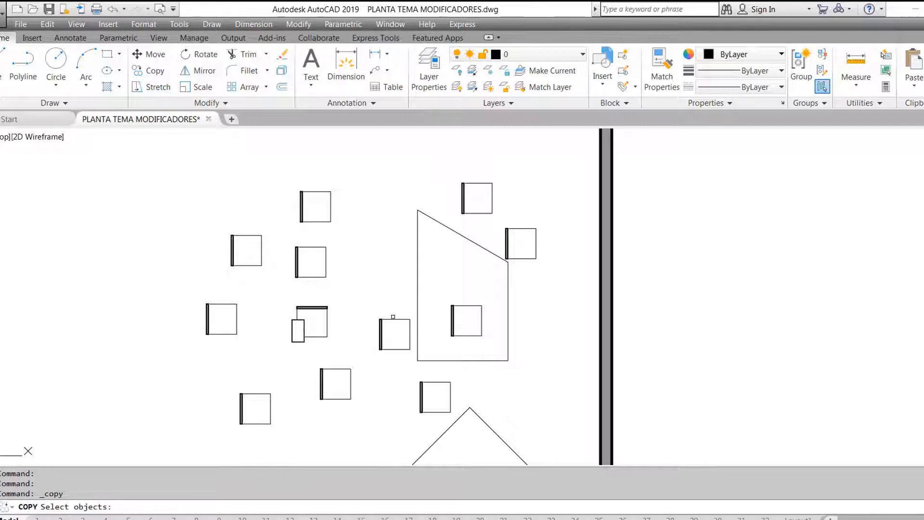
pyautogui.click(393, 318)
pyautogui.press('Return')
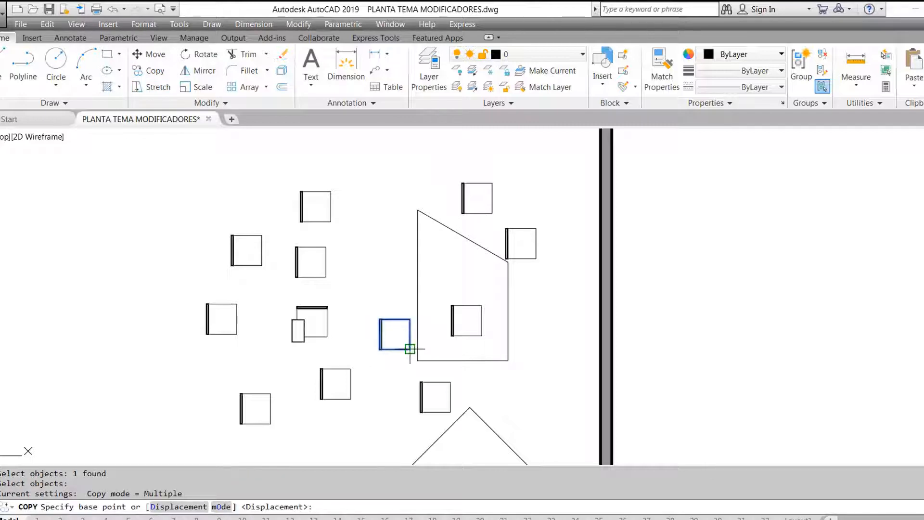
pyautogui.scroll(4, 415, 335)
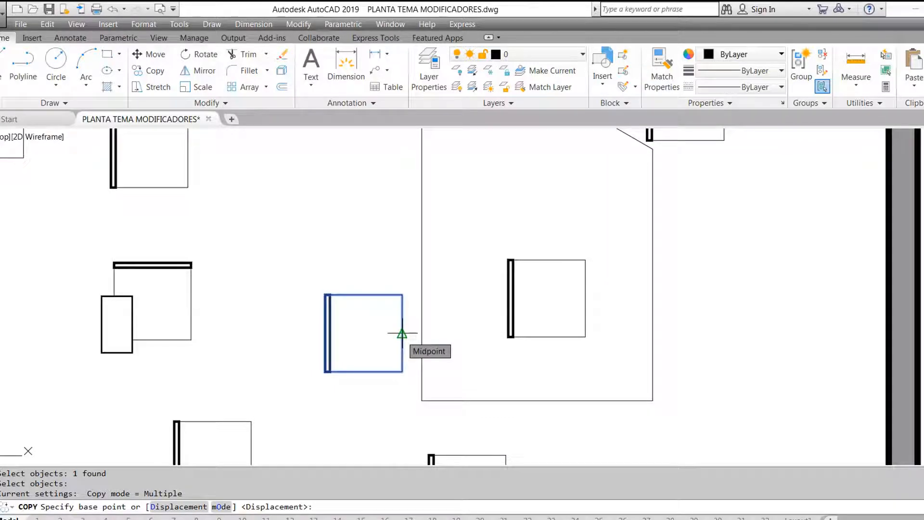
pyautogui.click(402, 333)
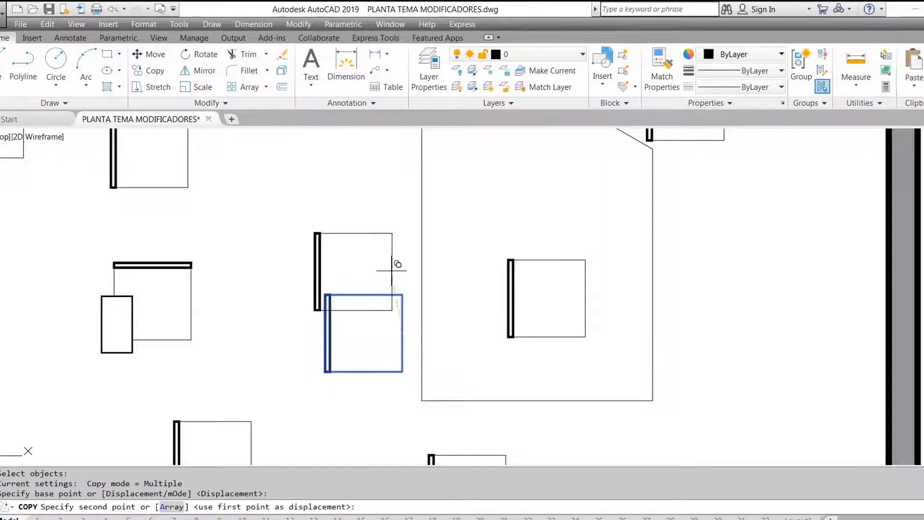
# - Use the copy command's Array option and set the number of items to 10
pyautogui.scroll(-2, 399, 246)
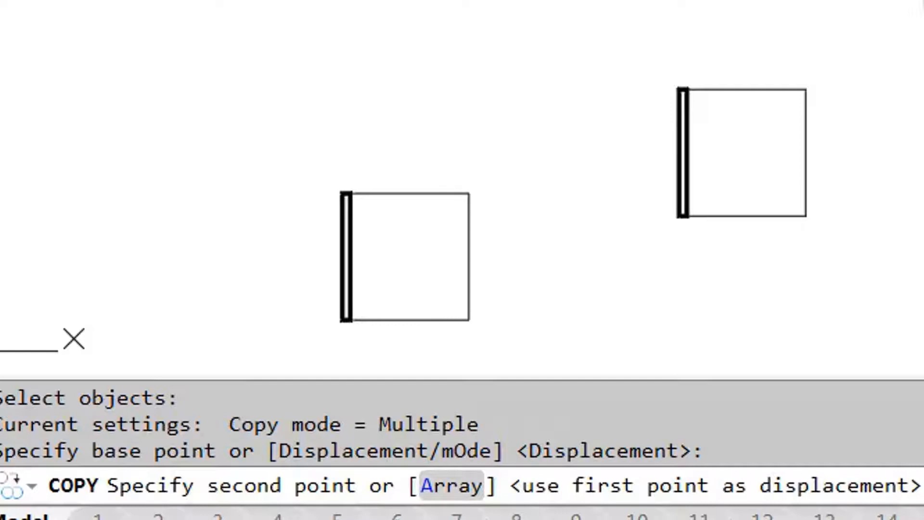
pyautogui.write('a')
pyautogui.press('Return')
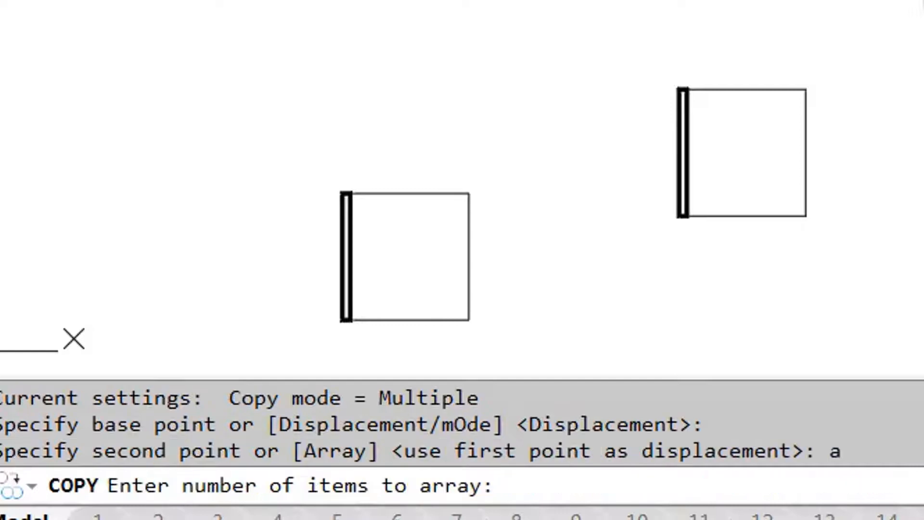
pyautogui.scroll(-2, 462, 190)
pyautogui.moveTo(462, 96); pyautogui.dragTo(459, 273, button='middle')
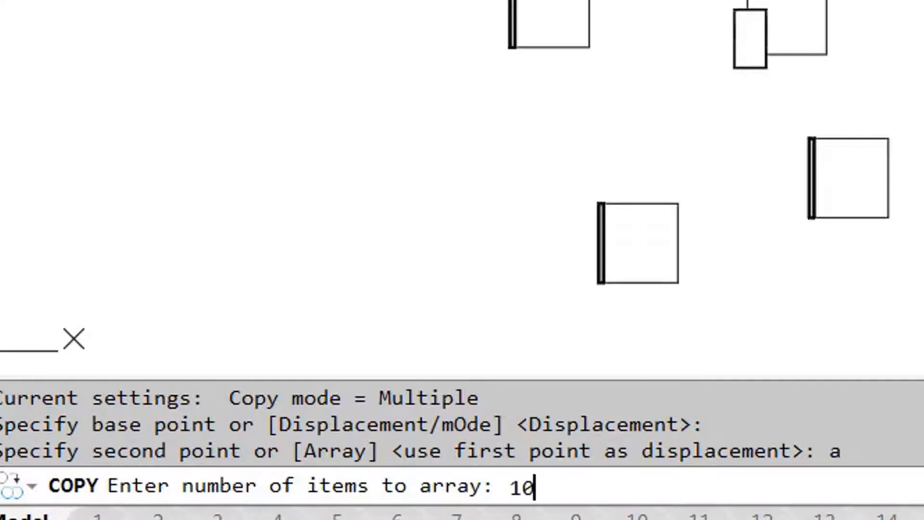
pyautogui.press('Return')
# - Place the chair array vertically upward at 90° with a spacing of about 0.47 units, and finish copying
pyautogui.scroll(-1, 373, 273)
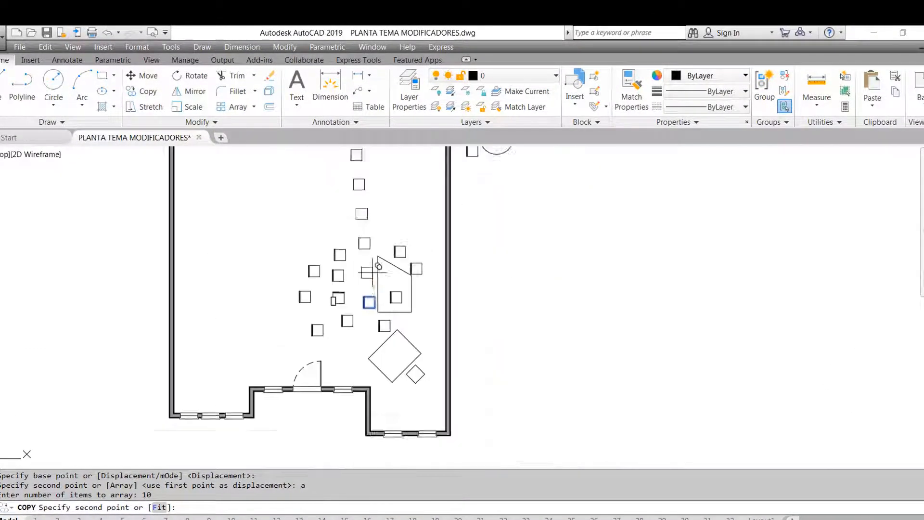
pyautogui.scroll(-3, 373, 273)
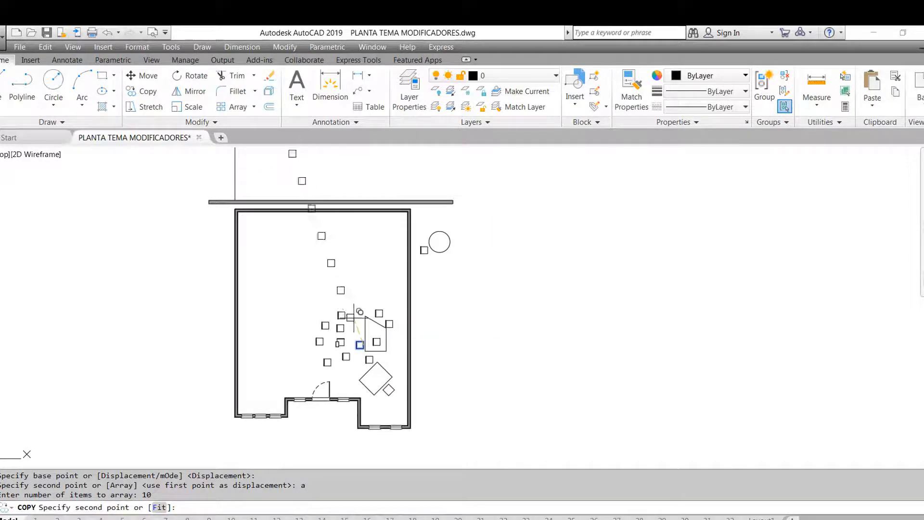
pyautogui.scroll(2, 352, 308)
pyautogui.scroll(2, 364, 332)
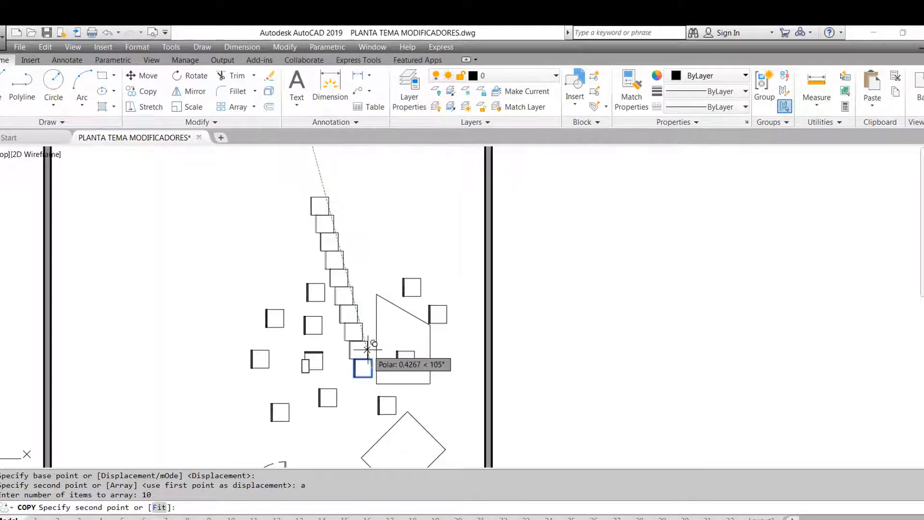
pyautogui.scroll(2, 362, 367)
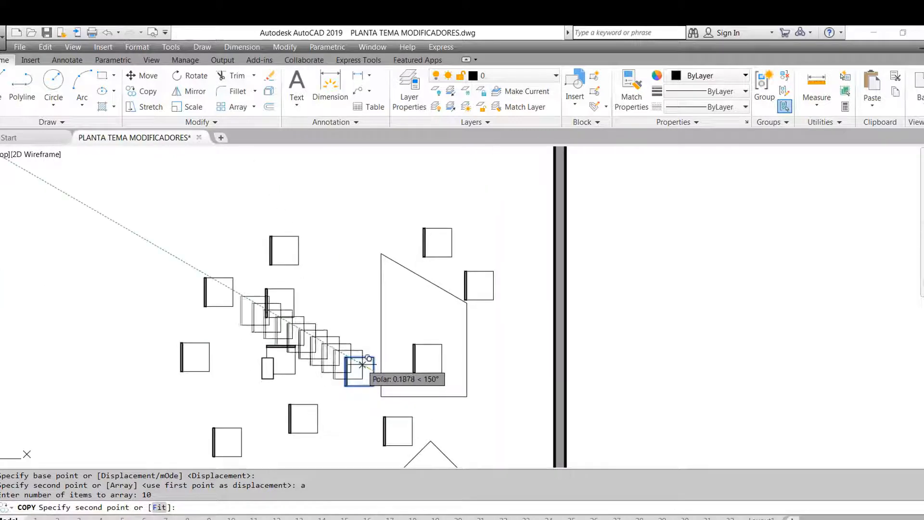
pyautogui.scroll(3, 364, 366)
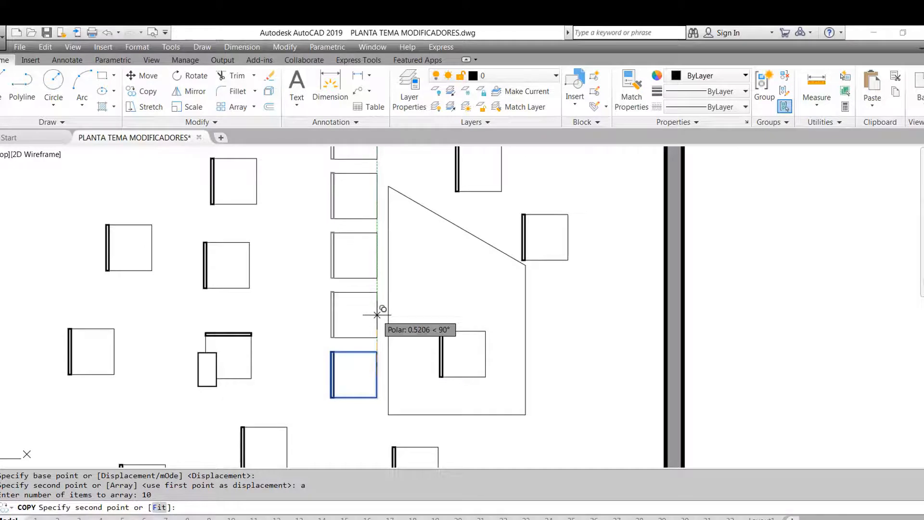
pyautogui.scroll(-4, 377, 315)
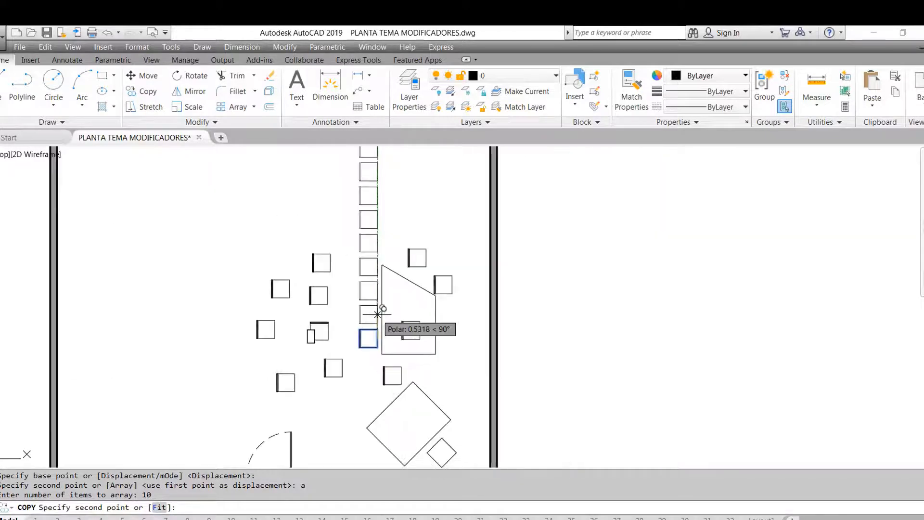
pyautogui.scroll(2, 377, 314)
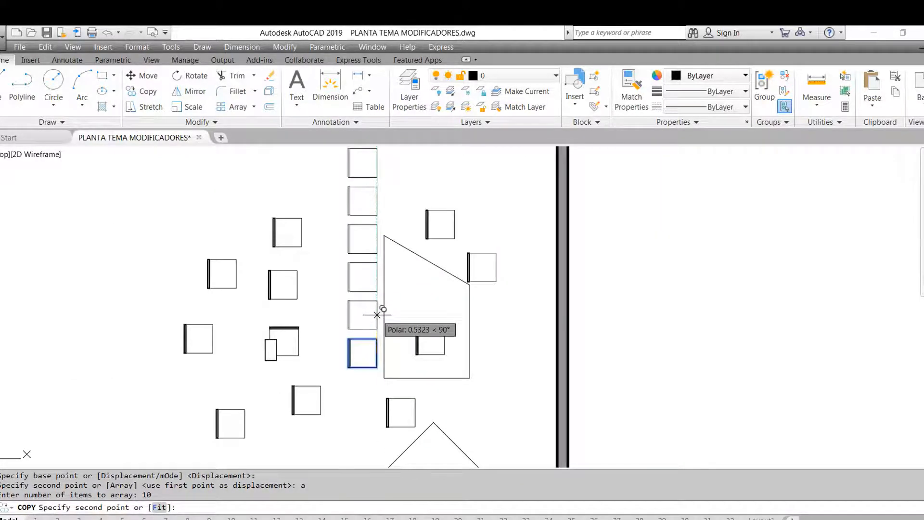
pyautogui.scroll(2, 377, 314)
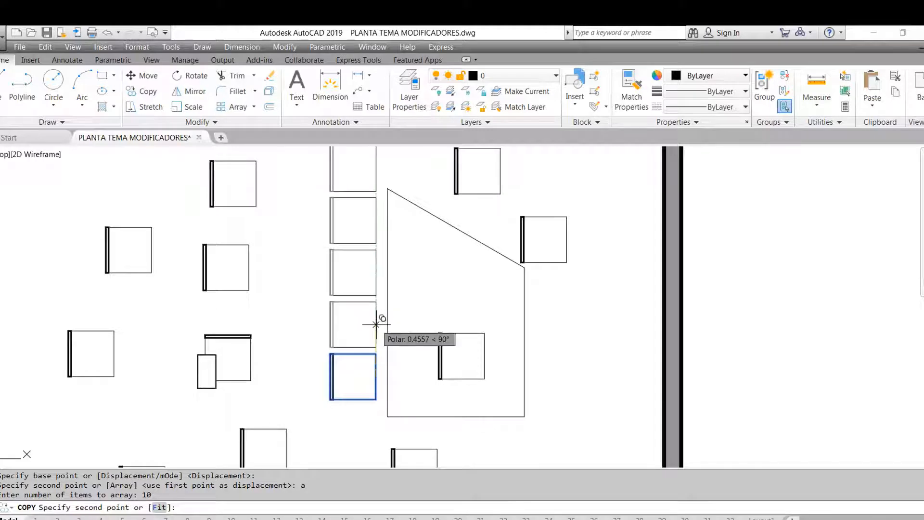
pyautogui.scroll(2, 376, 326)
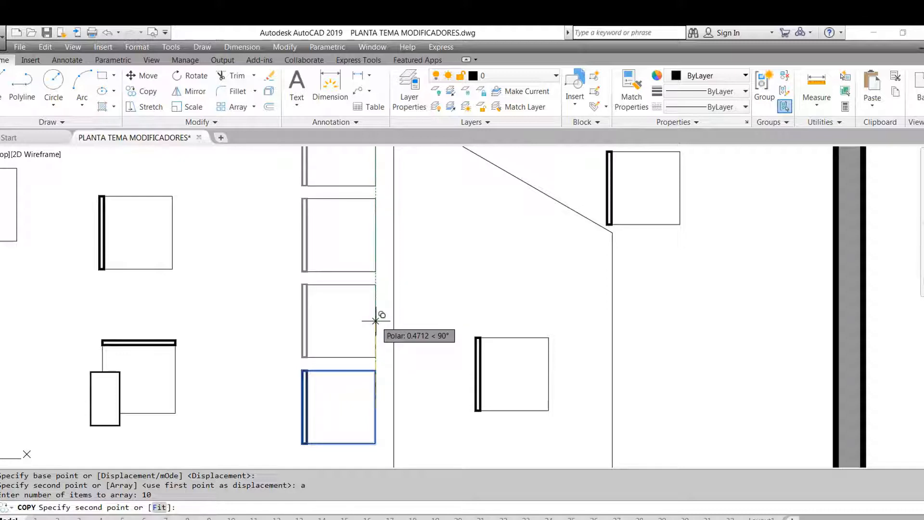
pyautogui.click(376, 321)
pyautogui.scroll(-4, 376, 321)
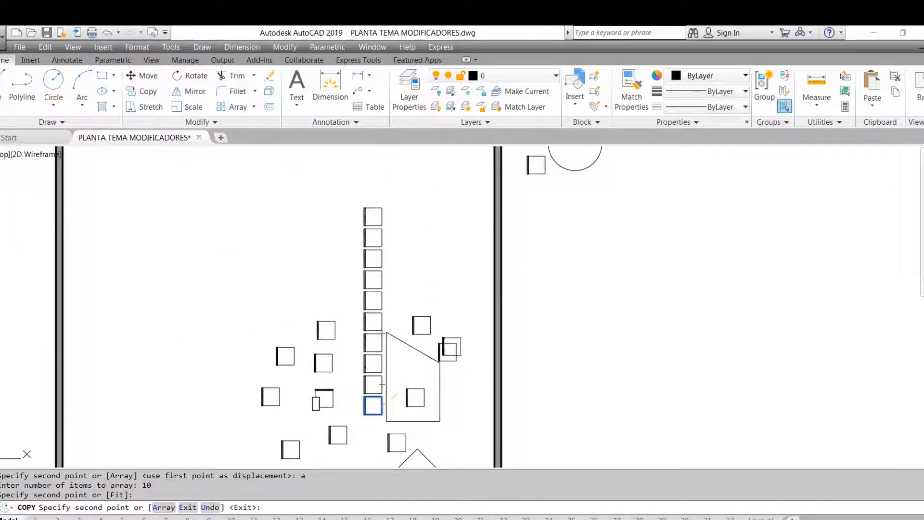
pyautogui.press('Escape')
pyautogui.press('Escape')
pyautogui.press('Escape')
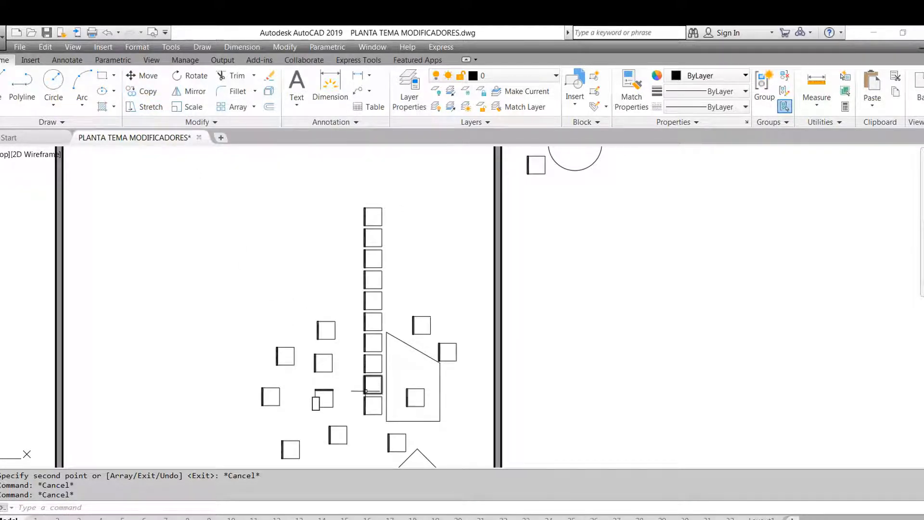
# - Undo the chair array, the erasure and the earlier multiple chair copies, leaving only the original chair beside the trapezoidal table
pyautogui.hotkey('ctrl', 'z')
pyautogui.hotkey('ctrl', 'z')
pyautogui.hotkey('ctrl', 'z')
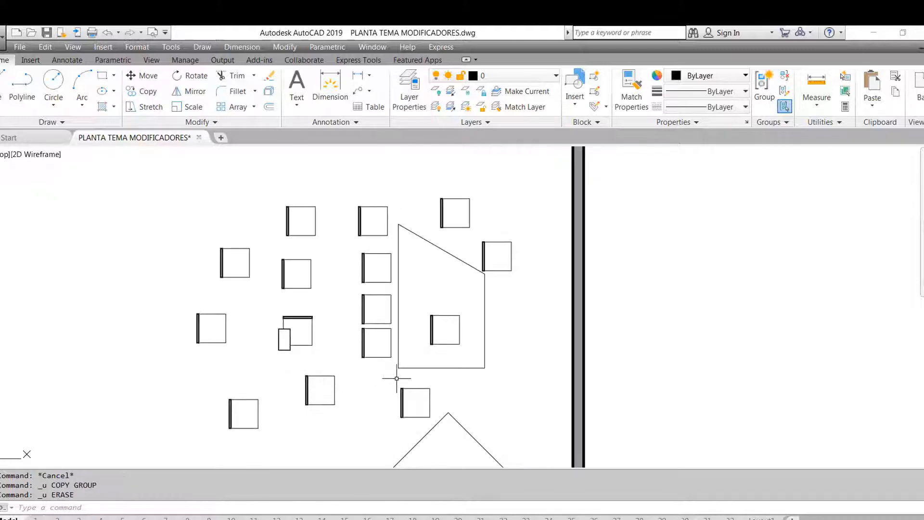
pyautogui.hotkey('ctrl', 'z')
pyautogui.scroll(4, 492, 368)
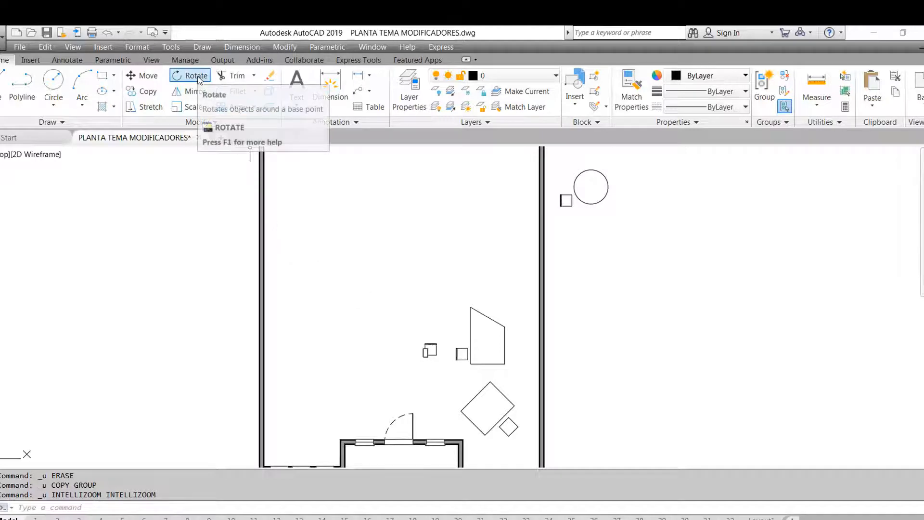
# - Rotate the chair beside the trapezoidal table about 45° counterclockwise around a point about 0.47 units right of its table-side edge's midpoint
pyautogui.click(198, 77)
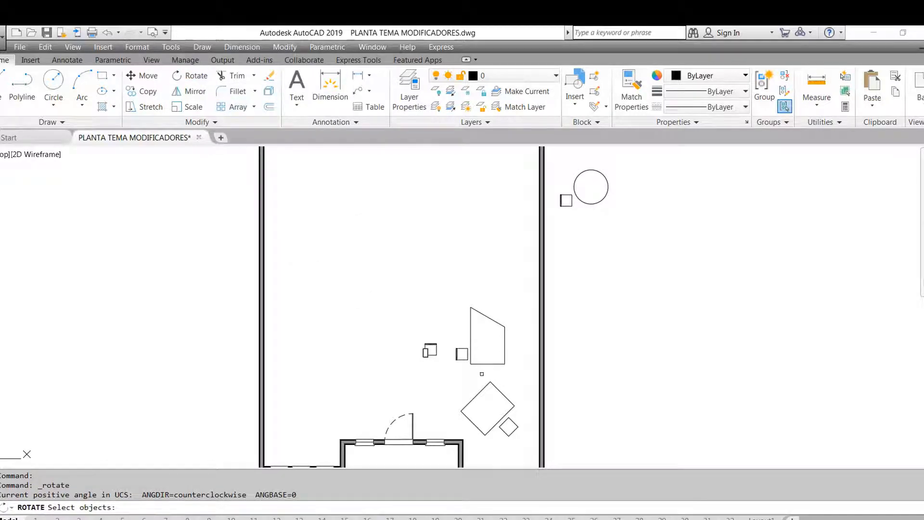
pyautogui.scroll(4, 467, 372)
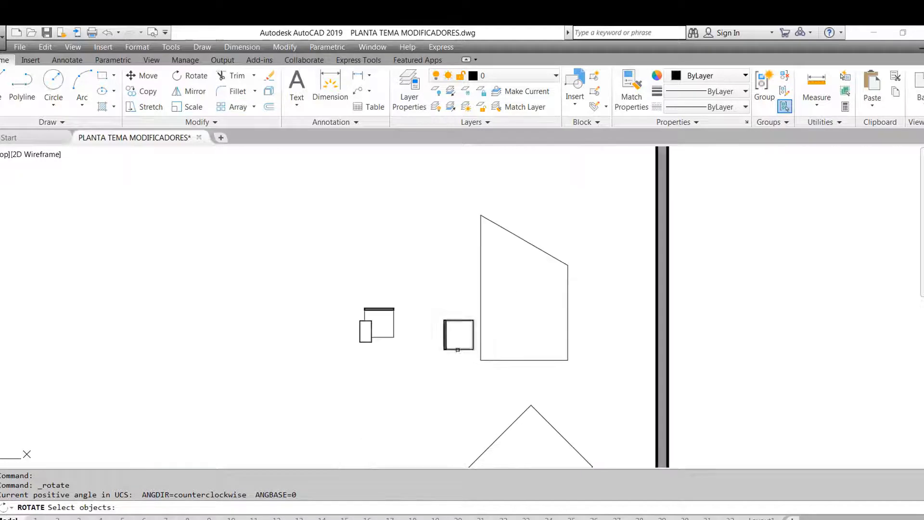
pyautogui.click(458, 349)
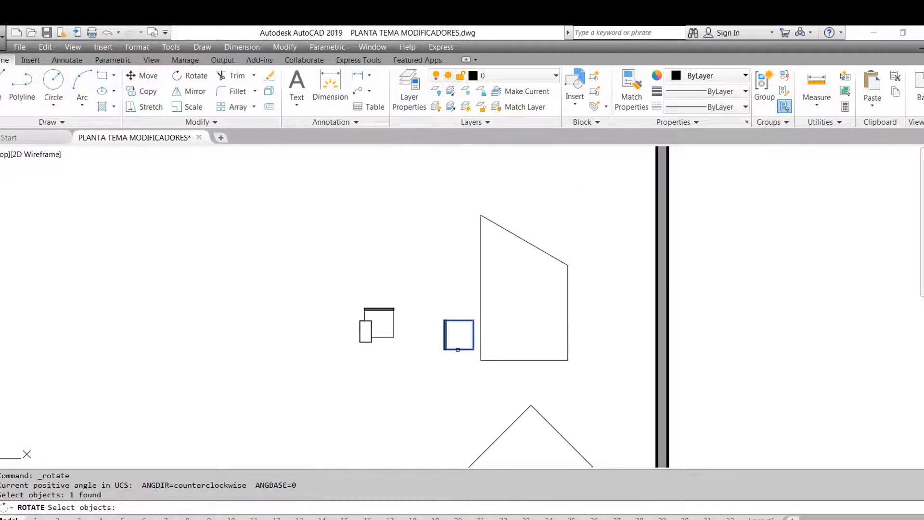
pyautogui.press('Return')
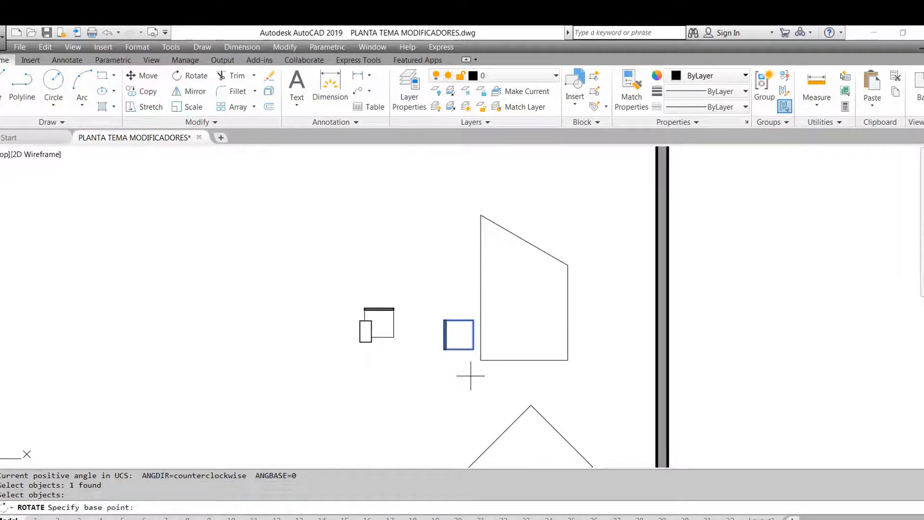
pyautogui.scroll(2, 479, 345)
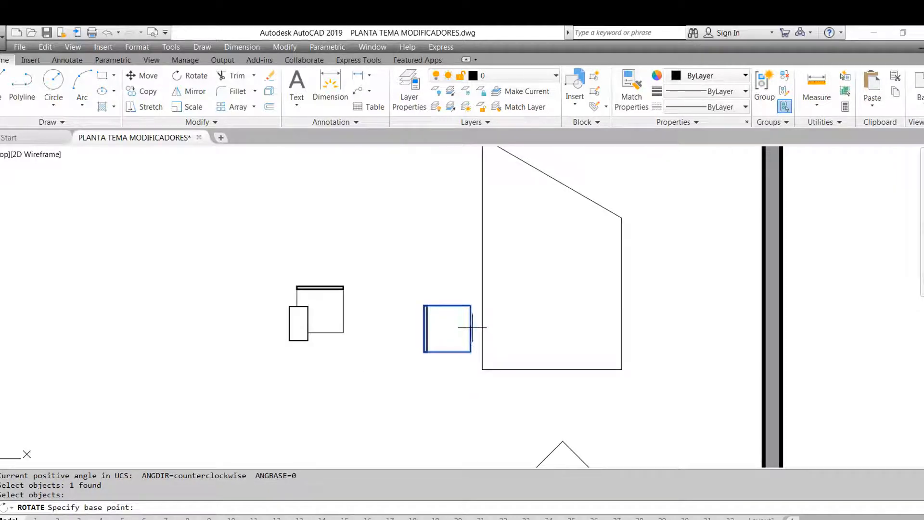
pyautogui.scroll(2, 471, 328)
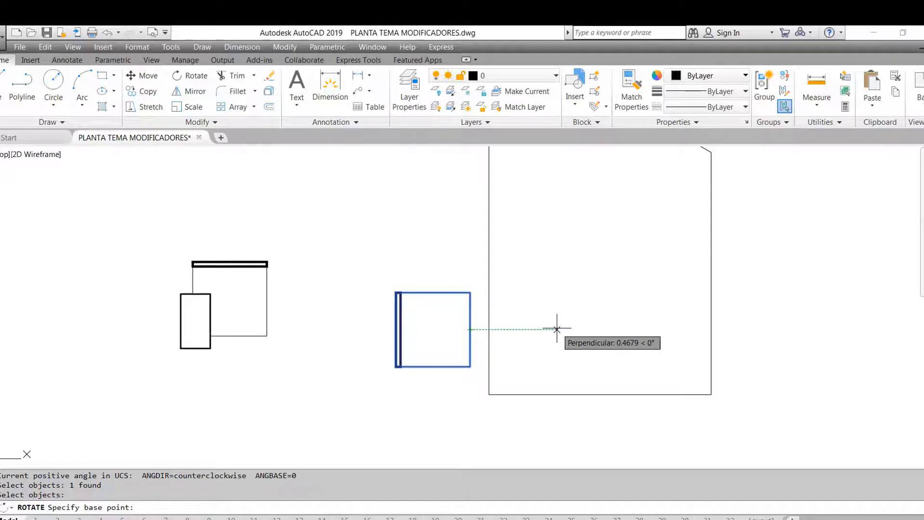
pyautogui.click(558, 329)
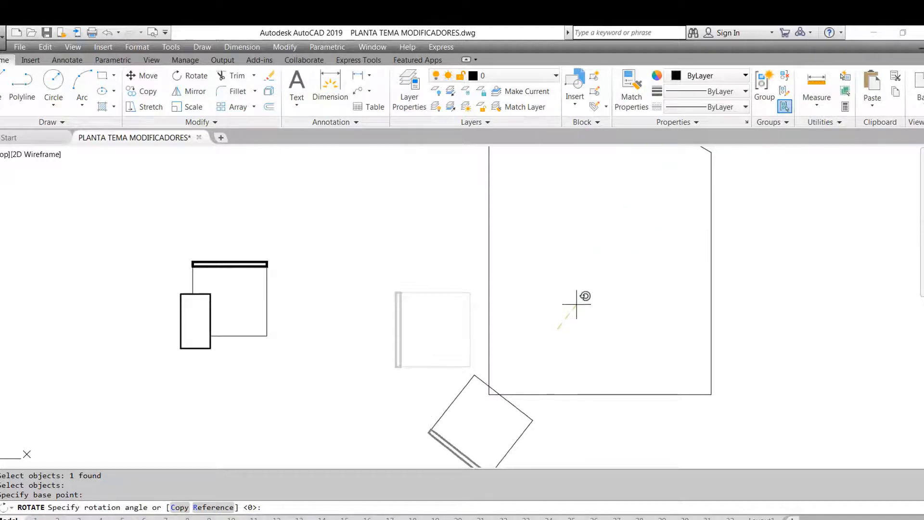
pyautogui.click(575, 297)
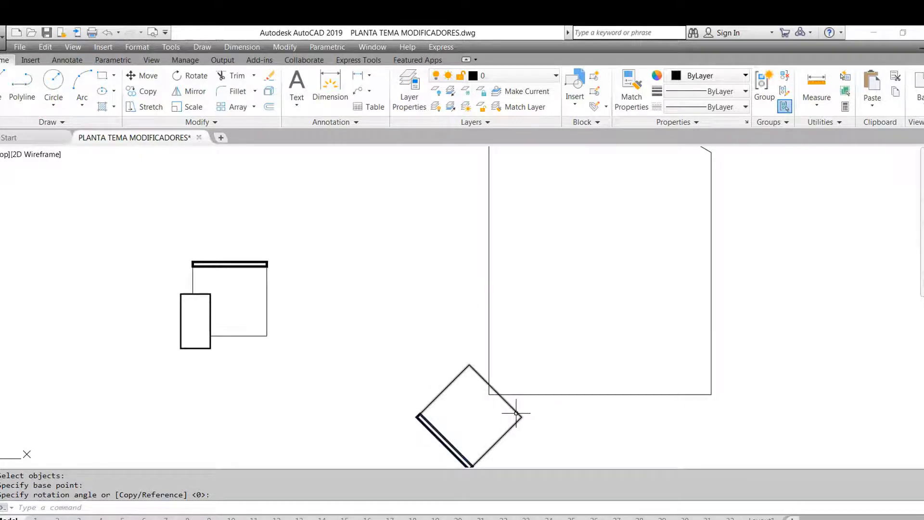
# - Undo the rotation of the chair beside the trapezoidal table
pyautogui.hotkey('ctrl', 'z')
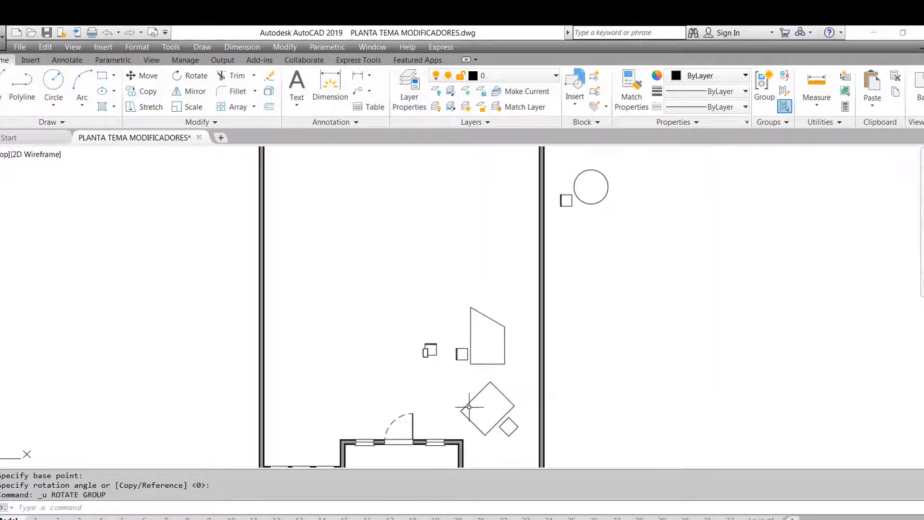
pyautogui.scroll(2, 469, 399)
pyautogui.press('Escape')
# - Rotate a copy of the chair by 45°, using a base point about 0.49 units right of its table-side edge's midpoint and the Copy option
pyautogui.click(459, 333)
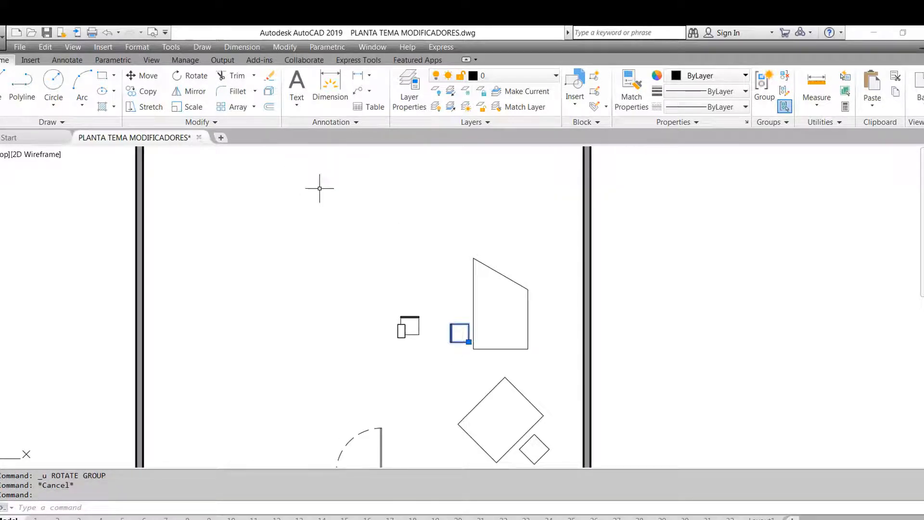
pyautogui.click(190, 76)
pyautogui.scroll(2, 481, 344)
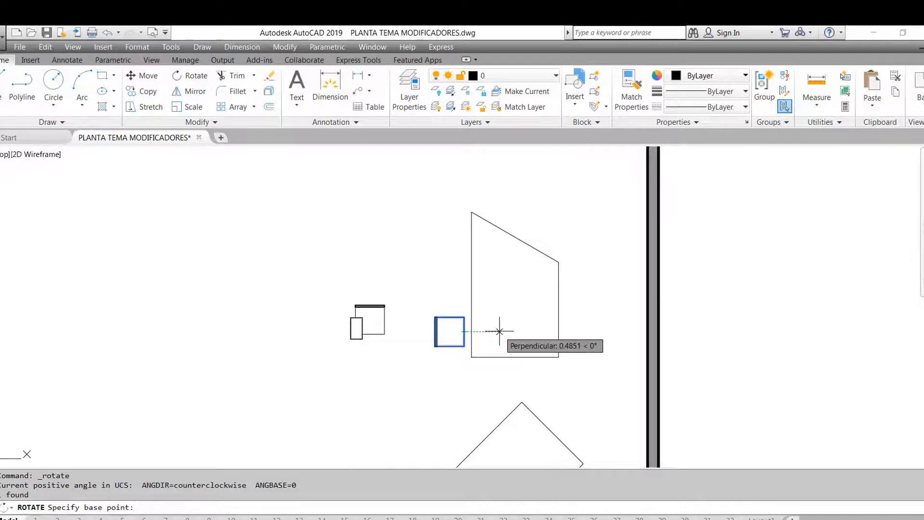
pyautogui.click(499, 331)
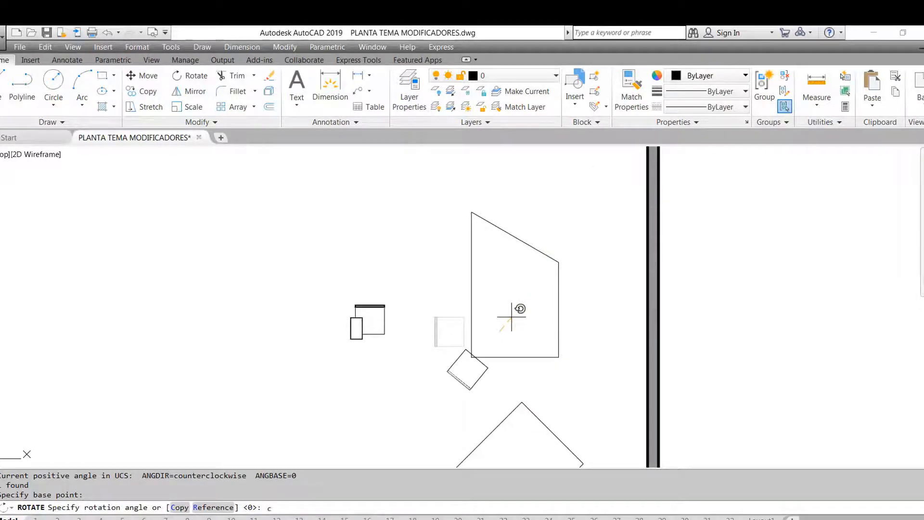
pyautogui.press('Return')
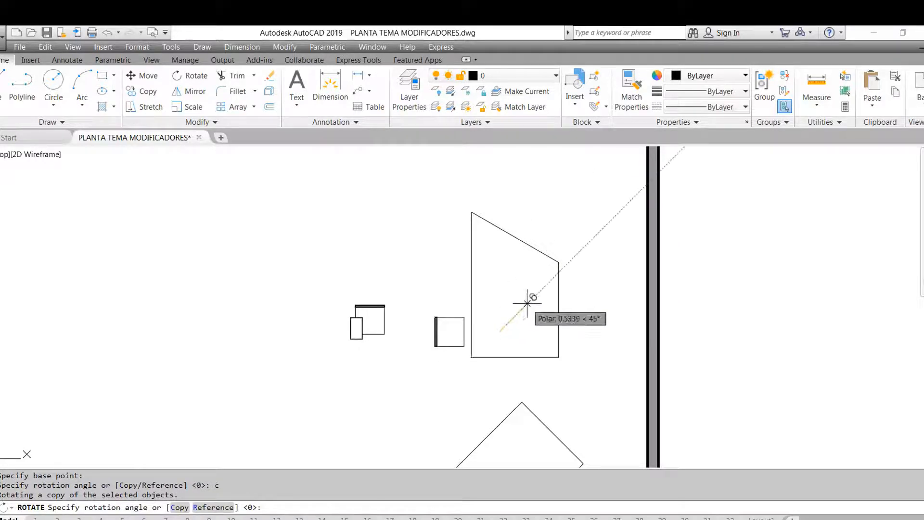
pyautogui.scroll(2, 529, 301)
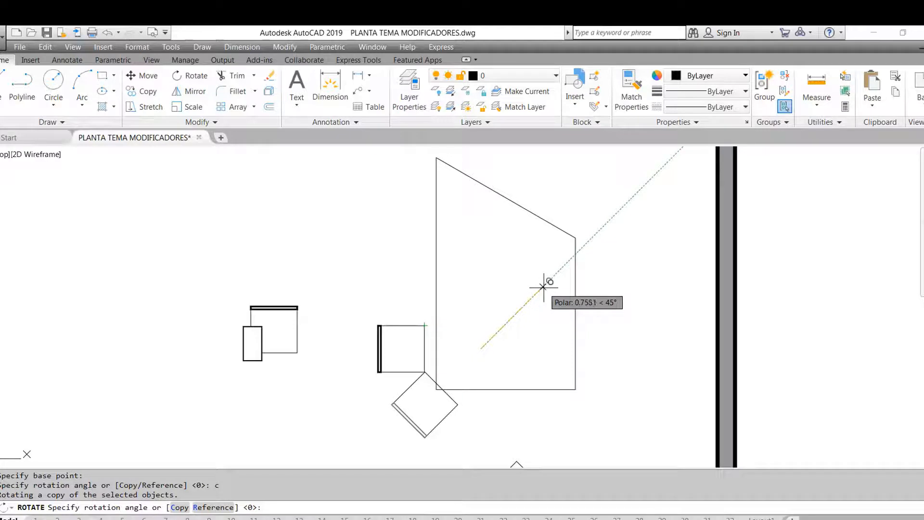
pyautogui.click(544, 287)
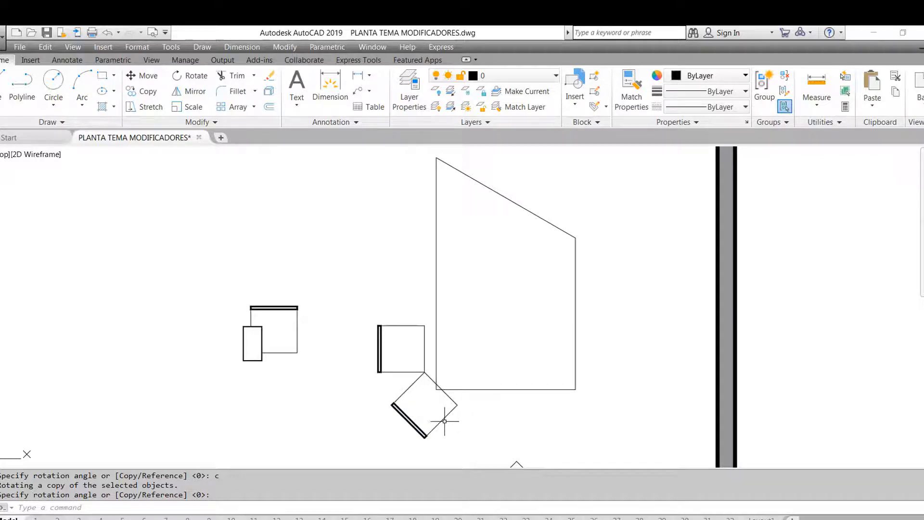
# - Undo the rotated copy of the chair beside the trapezoidal table
pyautogui.hotkey('ctrl', 'z')
pyautogui.hotkey('ctrl', 'z')
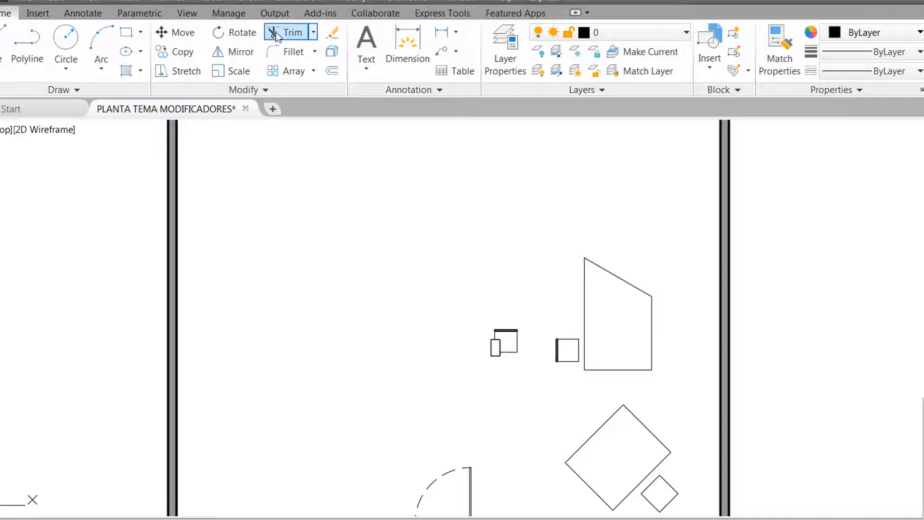
pyautogui.click(314, 34)
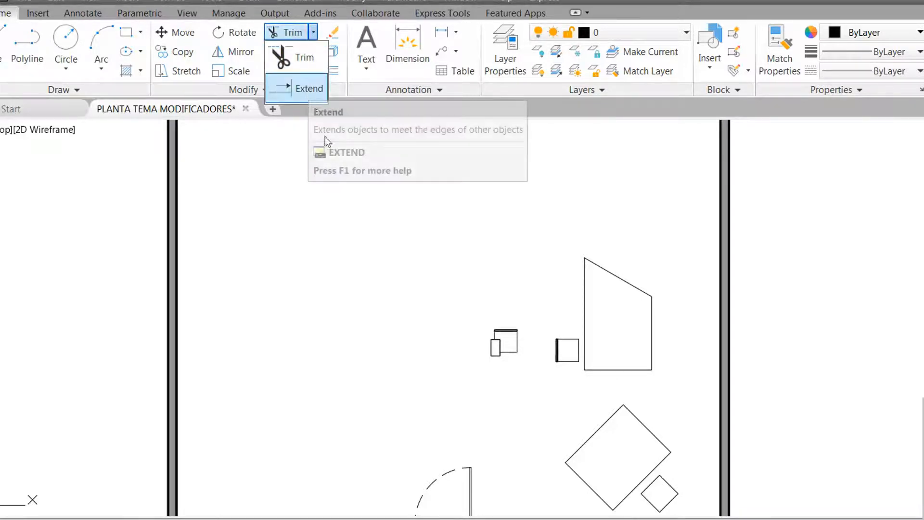
pyautogui.click(351, 264)
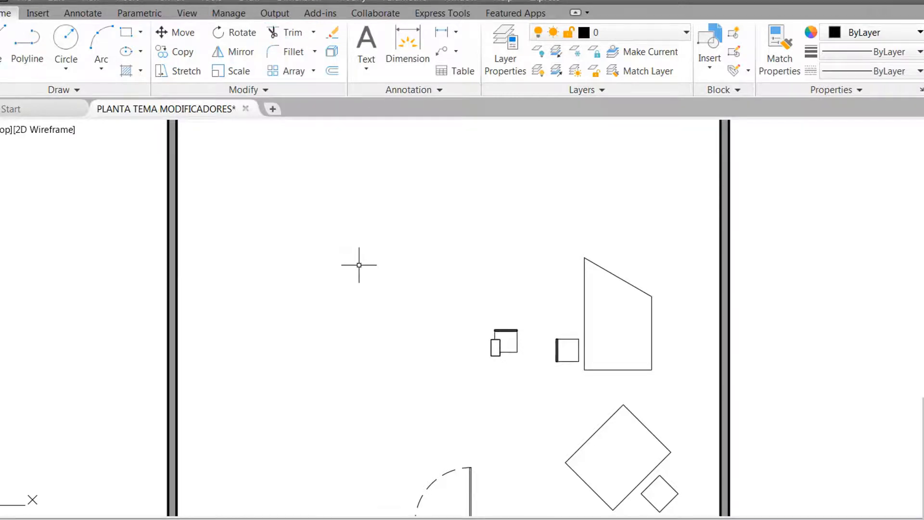
pyautogui.scroll(-3, 357, 276)
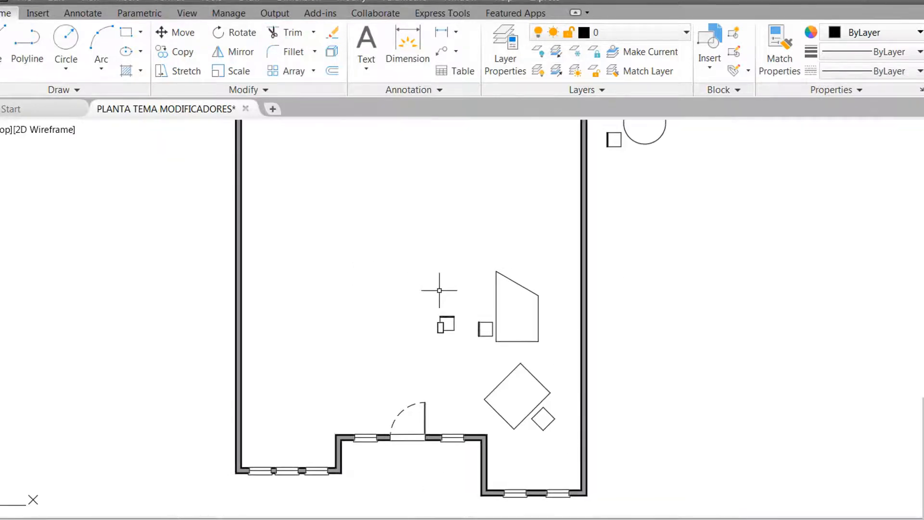
pyautogui.scroll(3, 512, 306)
pyautogui.click(529, 298)
pyautogui.press('Escape')
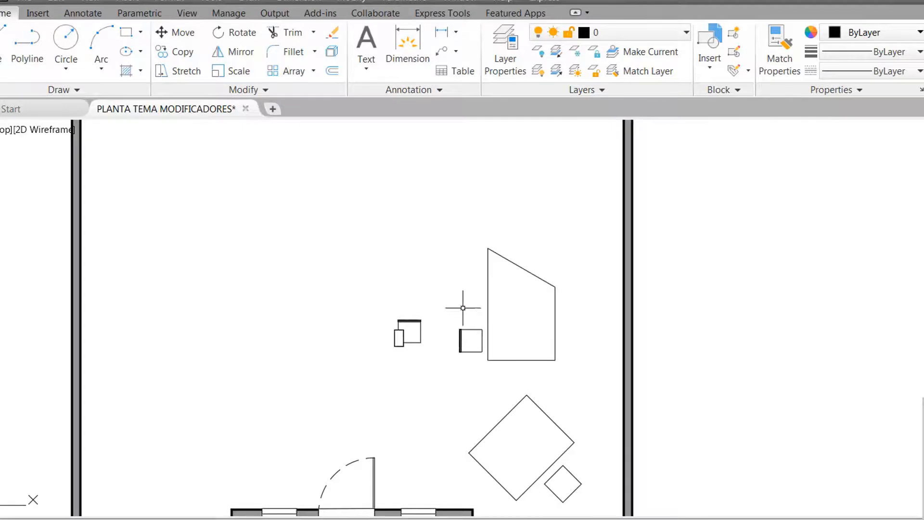
# - Draw a steep diagonal line in the empty upper-left area of the room
pyautogui.click(207, 308)
pyautogui.click(265, 162)
pyautogui.press('Return')
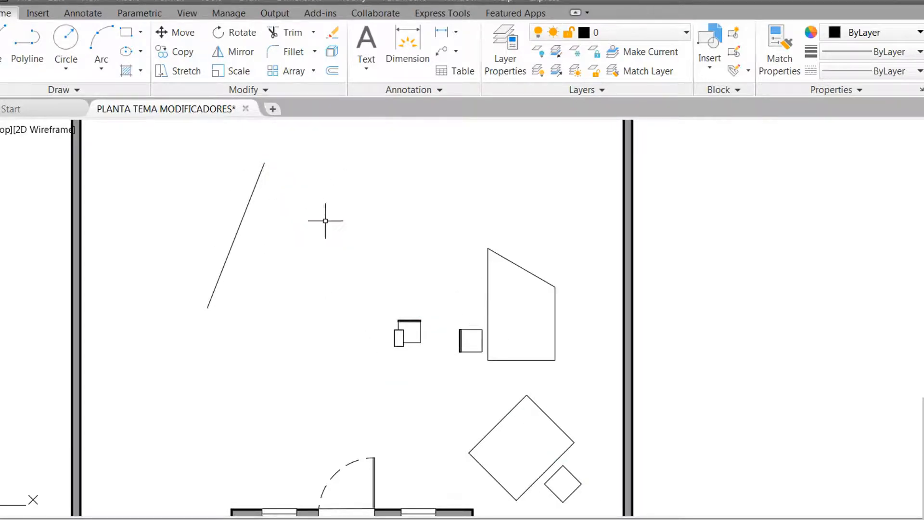
# - Draw a zigzag of five connected line segments that repeatedly crosses the steep diagonal line
pyautogui.click(339, 244)
pyautogui.press('Escape')
pyautogui.press('Return')
pyautogui.click(365, 247)
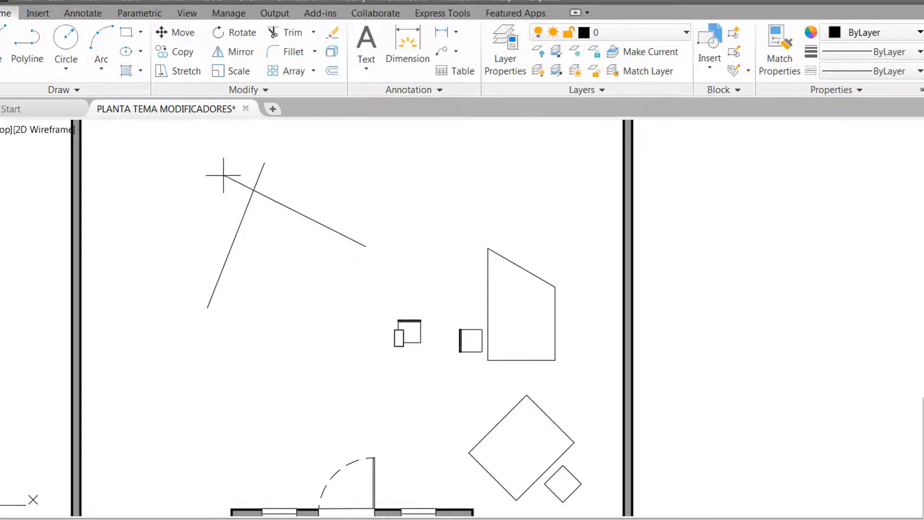
pyautogui.click(223, 174)
pyautogui.click(325, 332)
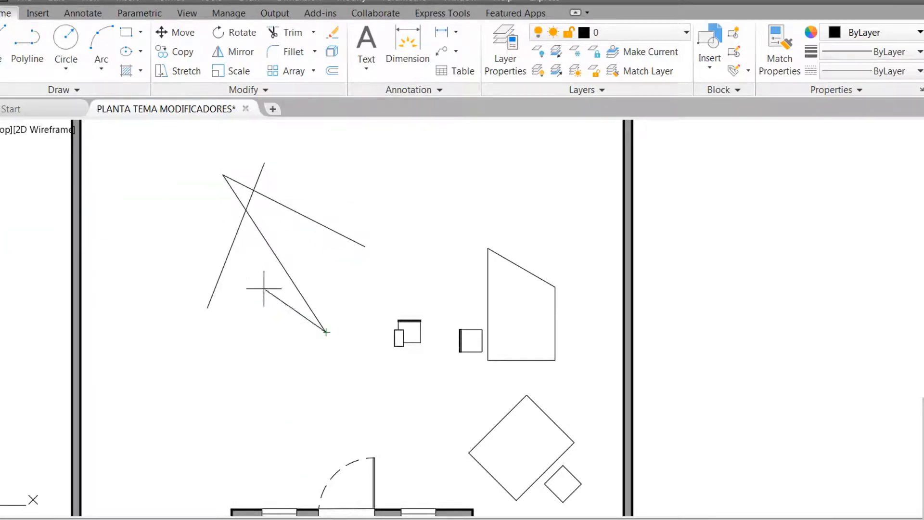
pyautogui.click(214, 233)
pyautogui.click(272, 342)
pyautogui.click(198, 270)
pyautogui.press('Return')
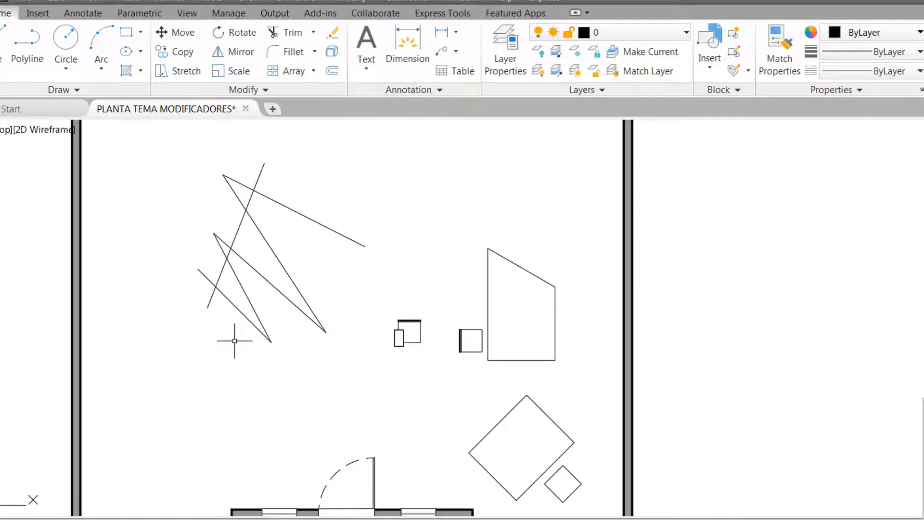
# - Draw a second diagonal line rising to the right across the right-hand parts of all five zigzag segments
pyautogui.click(232, 346)
pyautogui.press('Escape')
pyautogui.press('Return')
pyautogui.click(247, 345)
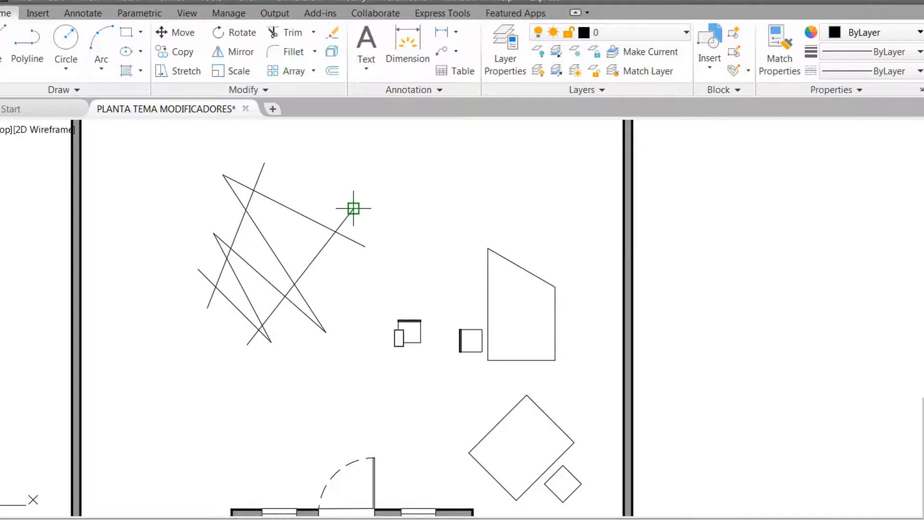
pyautogui.moveTo(353, 208); pyautogui.dragTo(364, 228, button='middle')
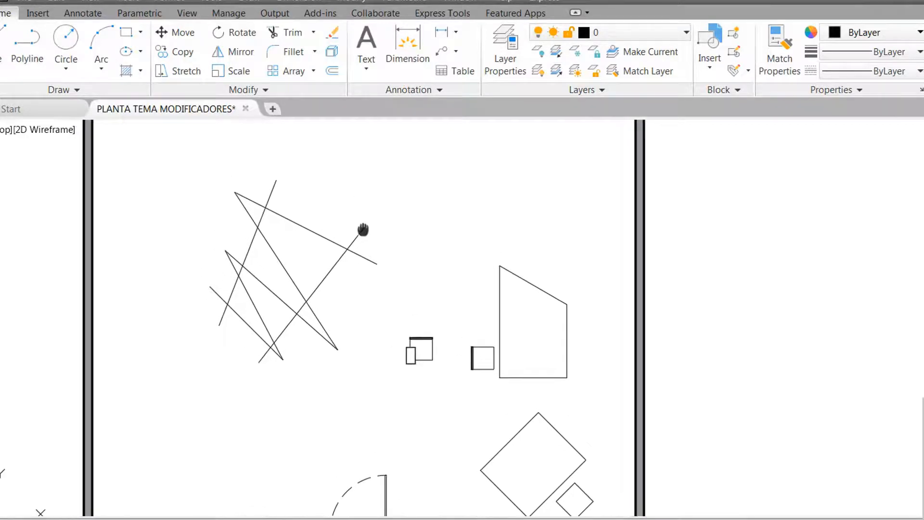
# - Trim the zigzag parts that extend past the right diagonal, using only that diagonal as the cutting edge
pyautogui.click(293, 35)
pyautogui.scroll(2, 362, 244)
pyautogui.moveTo(362, 244); pyautogui.dragTo(413, 264, button='middle')
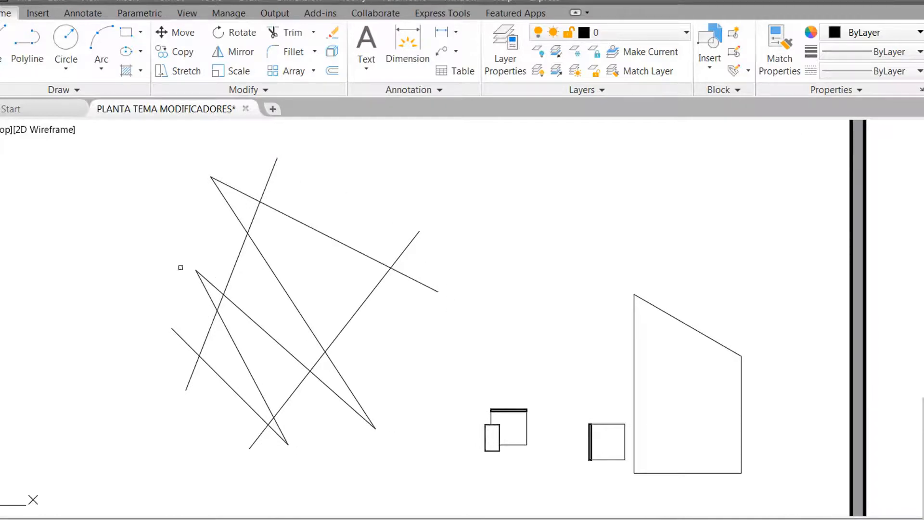
pyautogui.click(408, 246)
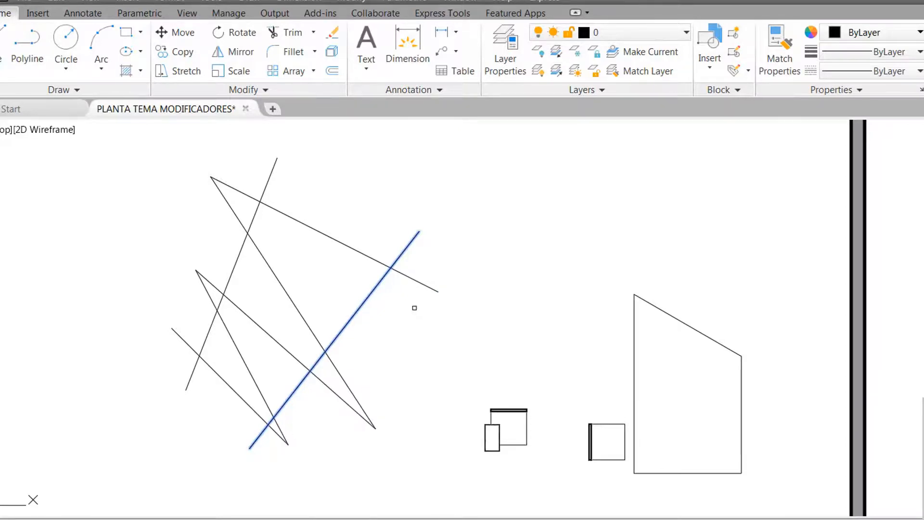
pyautogui.click(420, 281)
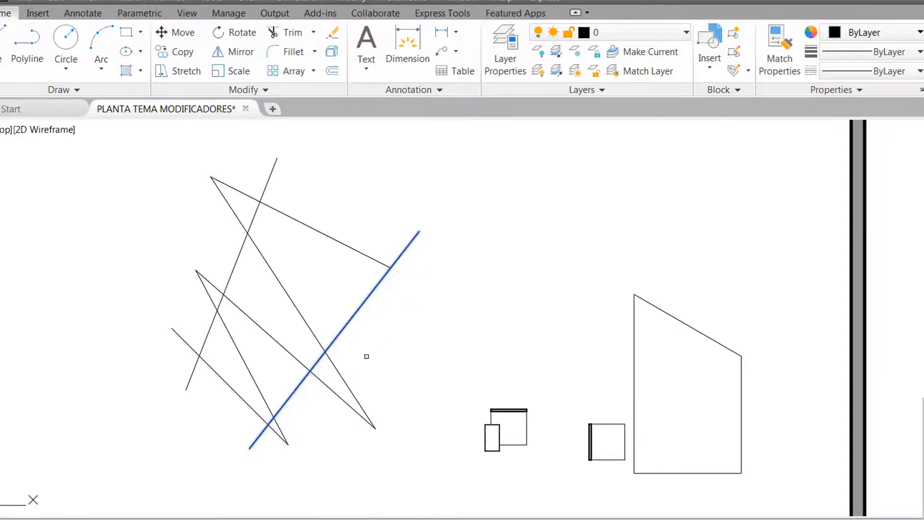
pyautogui.click(336, 382)
pyautogui.click(396, 484)
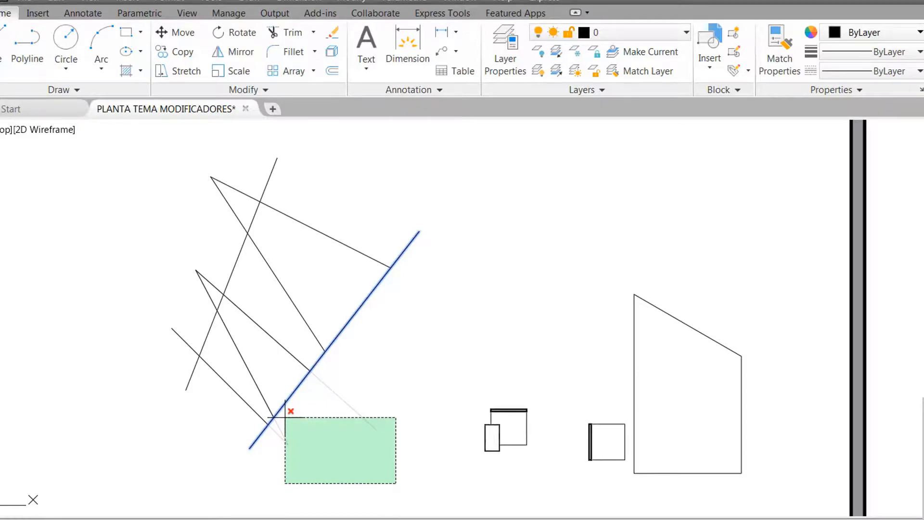
pyautogui.click(285, 418)
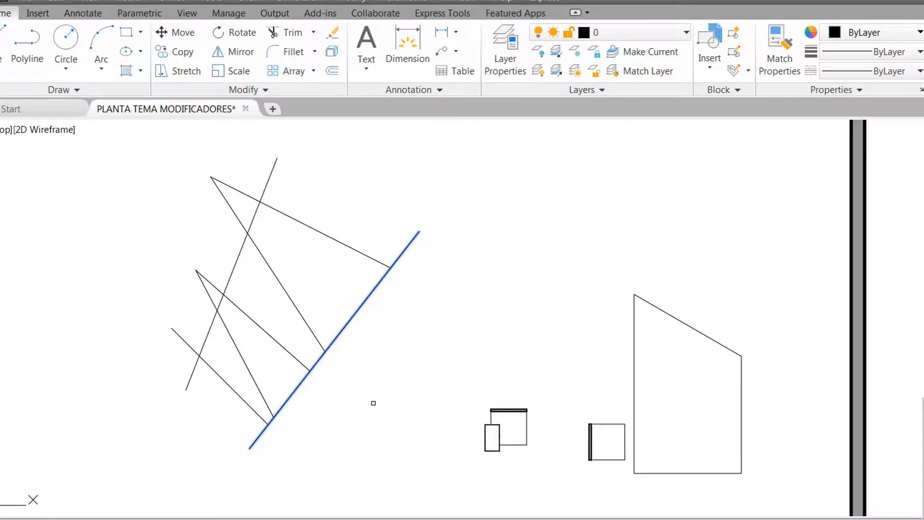
pyautogui.press('Escape')
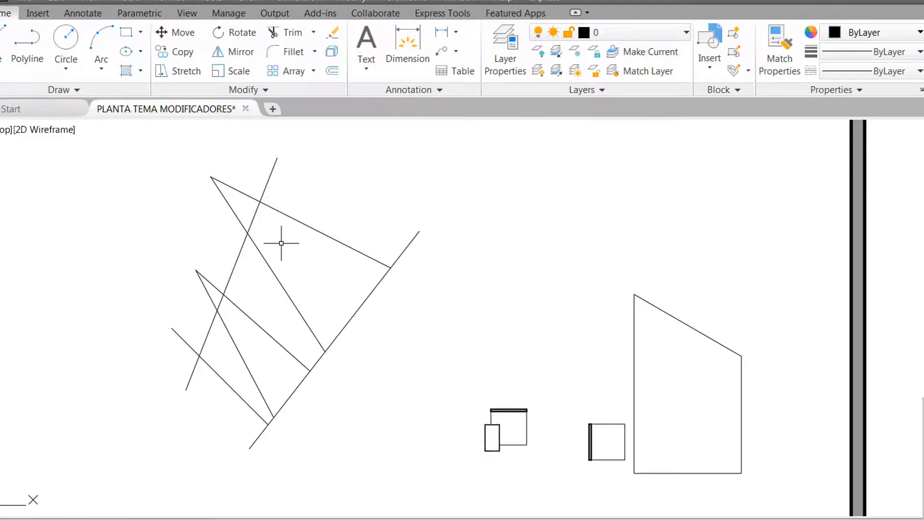
# - Trim the zigzag parts left of the steep left diagonal, using only that diagonal as the cutting edge
pyautogui.press('Return')
pyautogui.click(254, 216)
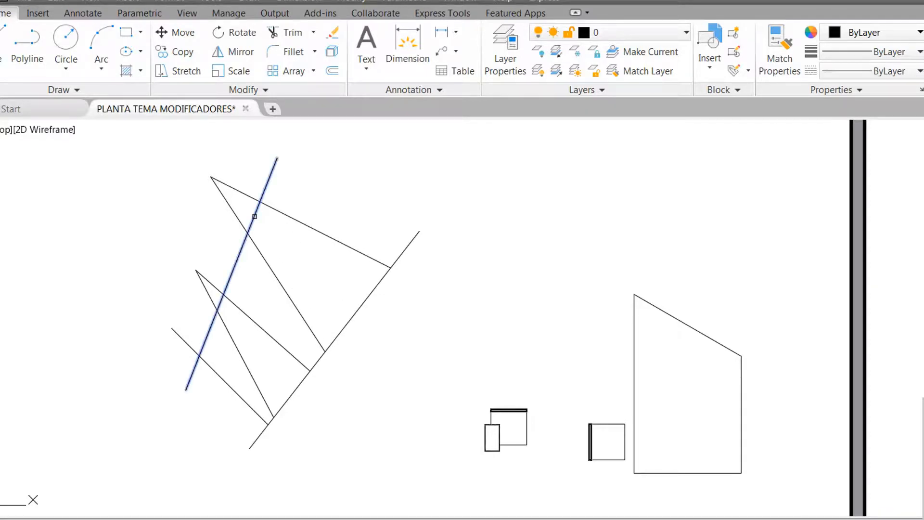
pyautogui.click(241, 202)
pyautogui.click(208, 162)
pyautogui.scroll(3, 211, 286)
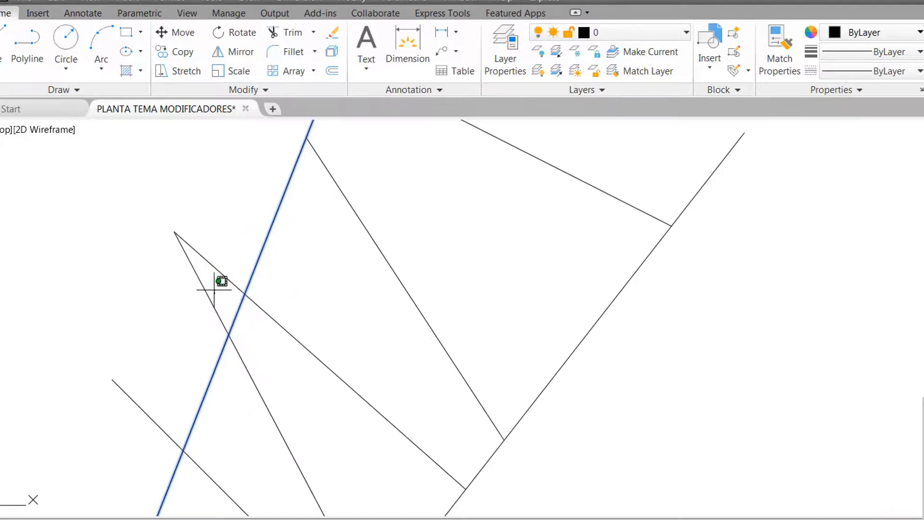
pyautogui.click(215, 294)
pyautogui.click(165, 219)
pyautogui.click(146, 450)
pyautogui.click(99, 345)
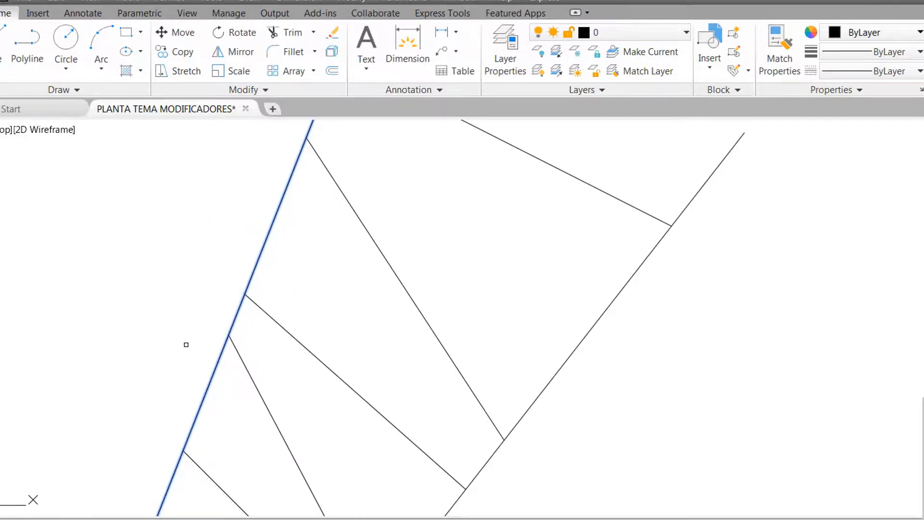
pyautogui.scroll(-3, 282, 318)
pyautogui.press('Escape')
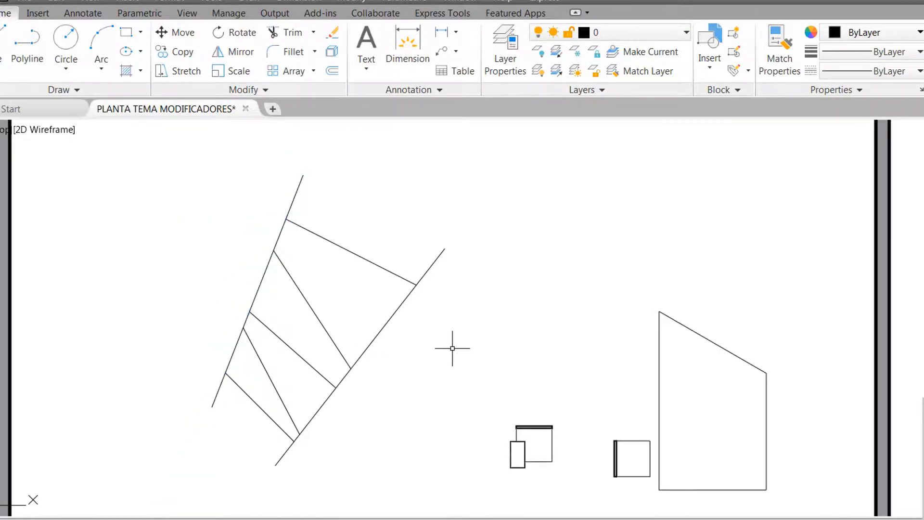
# - Undo both trims to restore the full zigzag across the two diagonal lines
pyautogui.hotkey('ctrl', 'z')
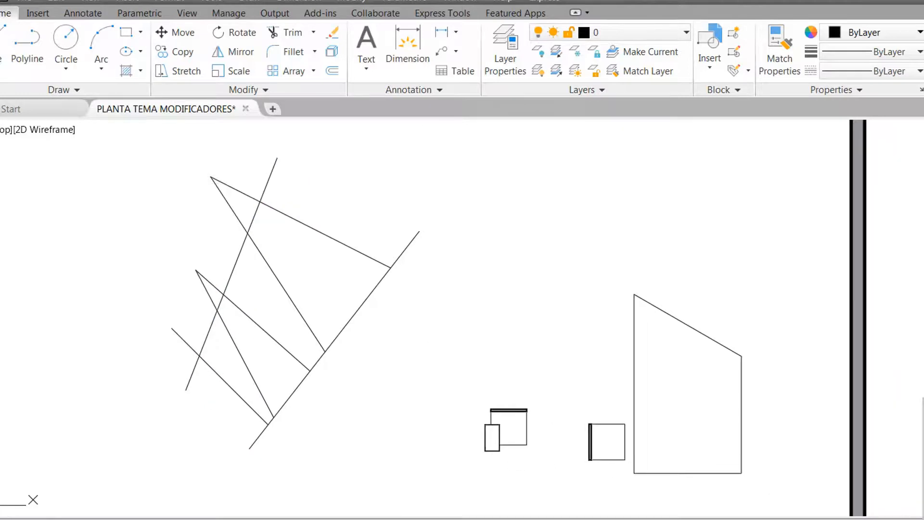
pyautogui.scroll(-2, 429, 362)
pyautogui.moveTo(413, 359); pyautogui.dragTo(415, 368, button='middle')
pyautogui.scroll(2, 351, 311)
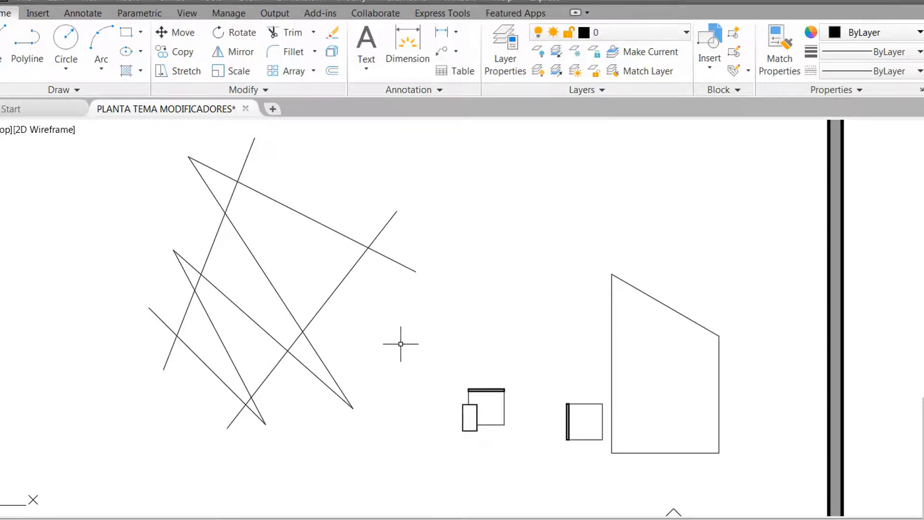
# - Trim with all lines as cutting edges, removing both diagonals' upper ends, the top segment's right end and the large zigzag corner beyond the right diagonal
pyautogui.press('Return')
pyautogui.moveTo(401, 441); pyautogui.dragTo(145, 177)
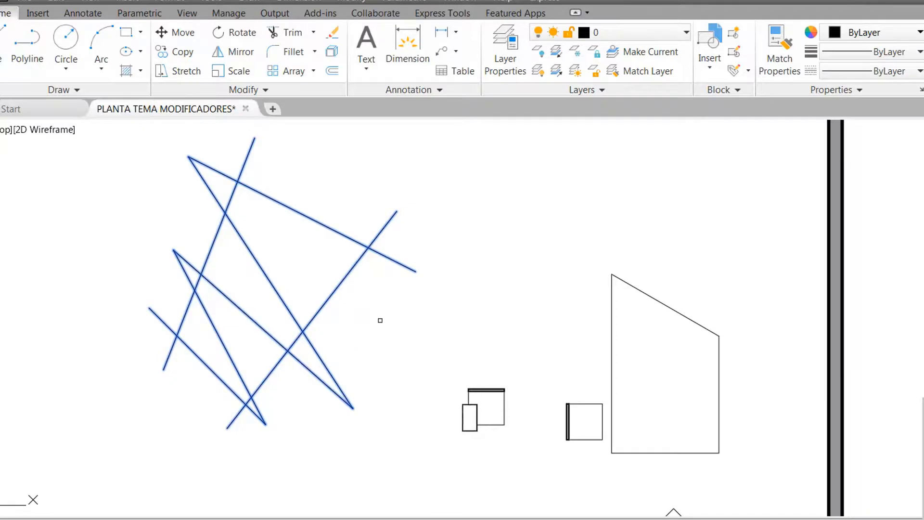
pyautogui.click(245, 162)
pyautogui.click(389, 226)
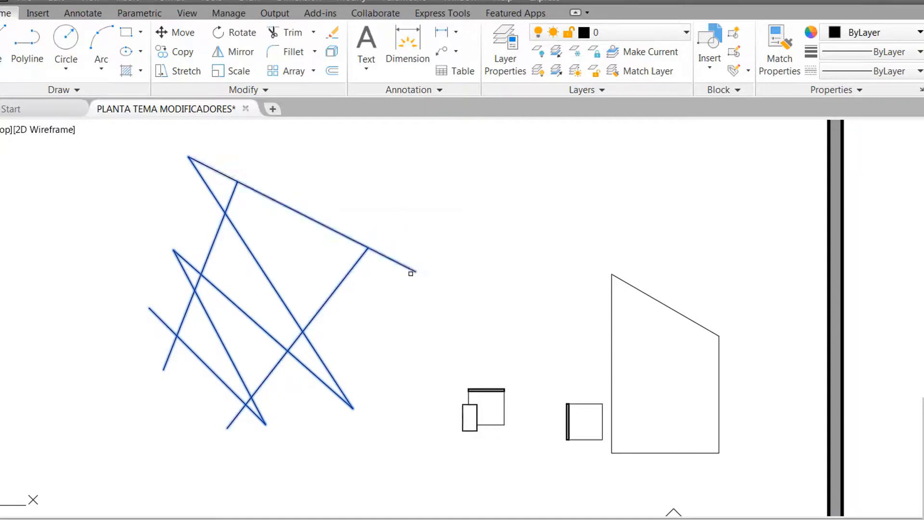
pyautogui.click(408, 266)
pyautogui.click(387, 452)
pyautogui.click(330, 377)
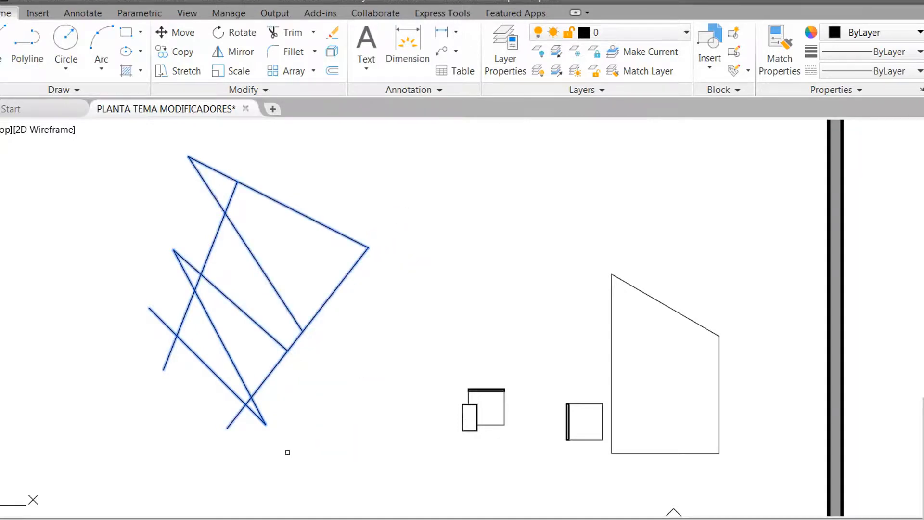
# - Trim the line ends sticking out past the figure's bottom corner and its lower-left corner
pyautogui.click(287, 450)
pyautogui.click(265, 421)
pyautogui.click(256, 434)
pyautogui.click(221, 420)
pyautogui.click(180, 384)
pyautogui.click(146, 346)
pyautogui.click(170, 347)
pyautogui.click(134, 282)
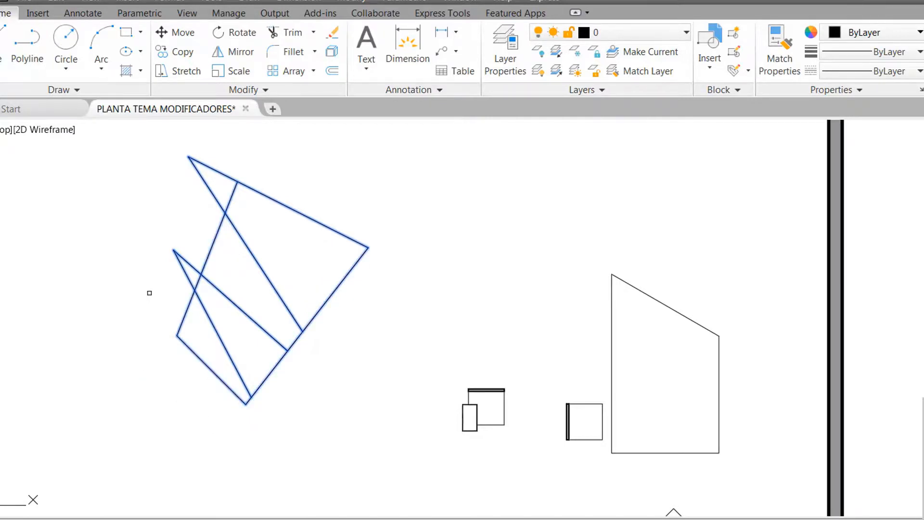
# - Trim the two remaining zigzag corners left of the left diagonal and end the Trim command
pyautogui.click(177, 288)
pyautogui.click(173, 239)
pyautogui.click(204, 210)
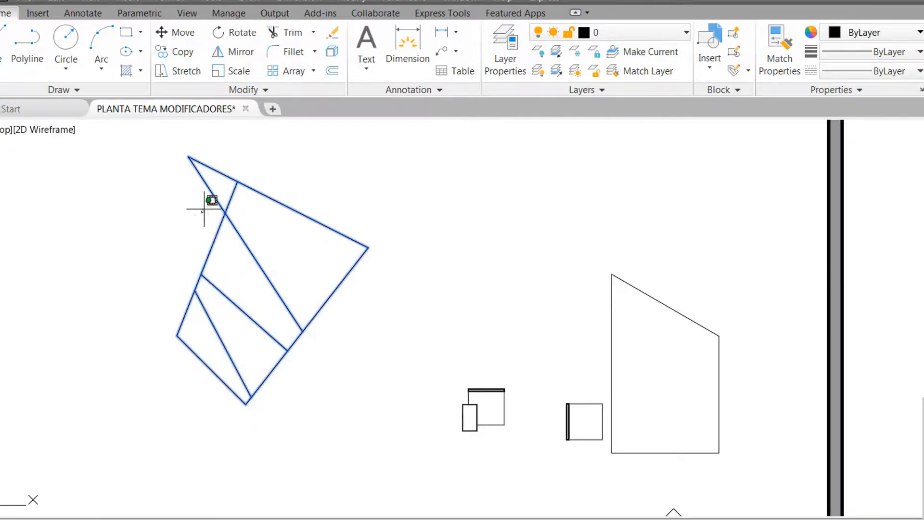
pyautogui.click(198, 151)
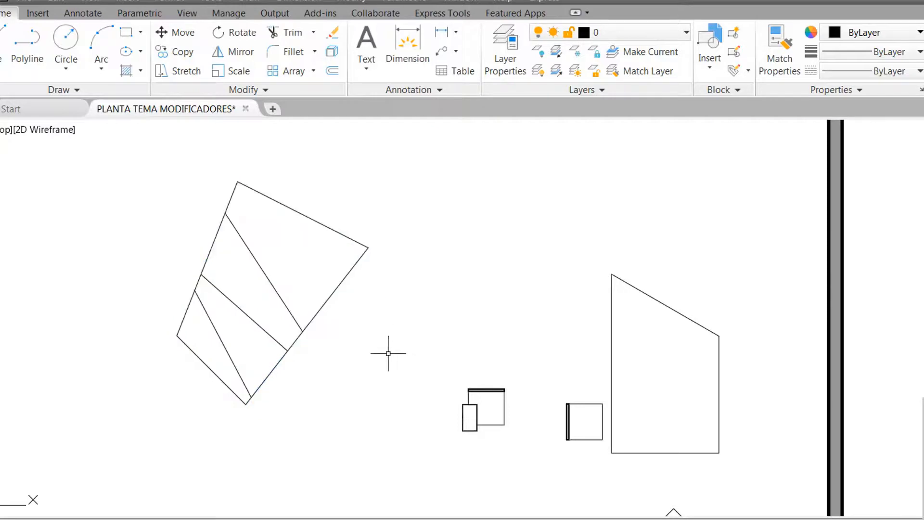
pyautogui.moveTo(277, 343); pyautogui.dragTo(315, 363, button='middle')
pyautogui.scroll(2, 319, 369)
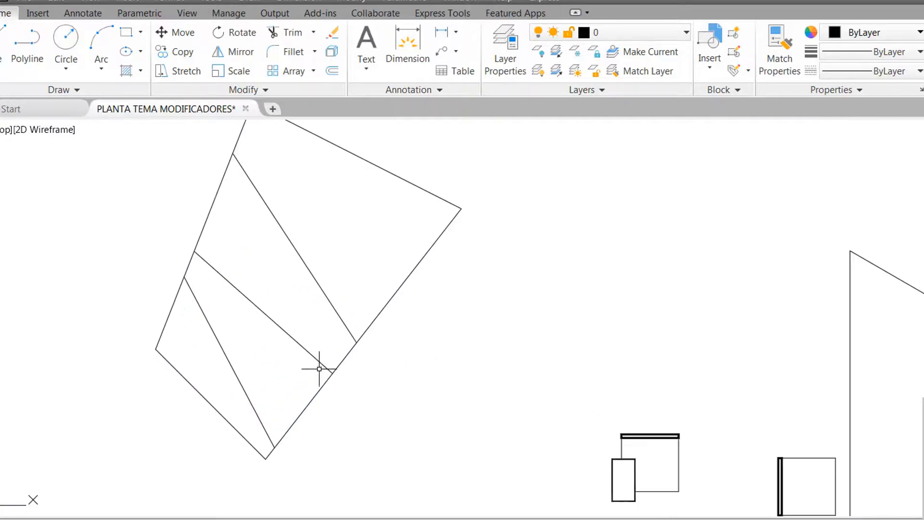
pyautogui.moveTo(374, 384); pyautogui.dragTo(395, 366, button='middle')
pyautogui.scroll(-2, 389, 397)
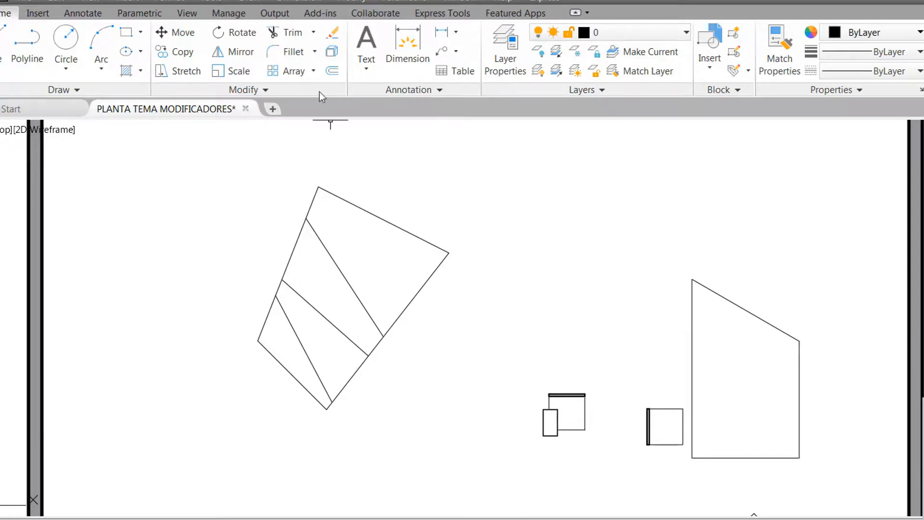
pyautogui.click(313, 33)
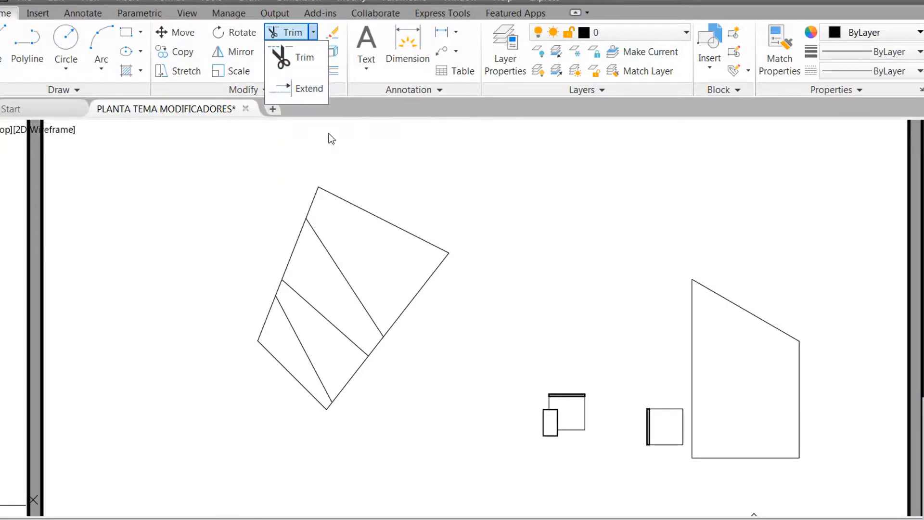
pyautogui.click(484, 345)
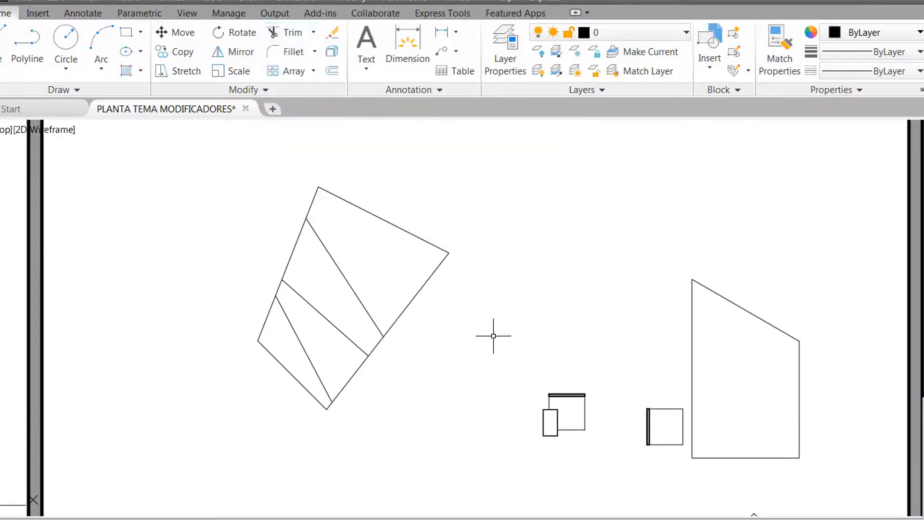
# - Draw a long diagonal line to the right of the trimmed figure, roughly parallel to its right edge
pyautogui.click(524, 274)
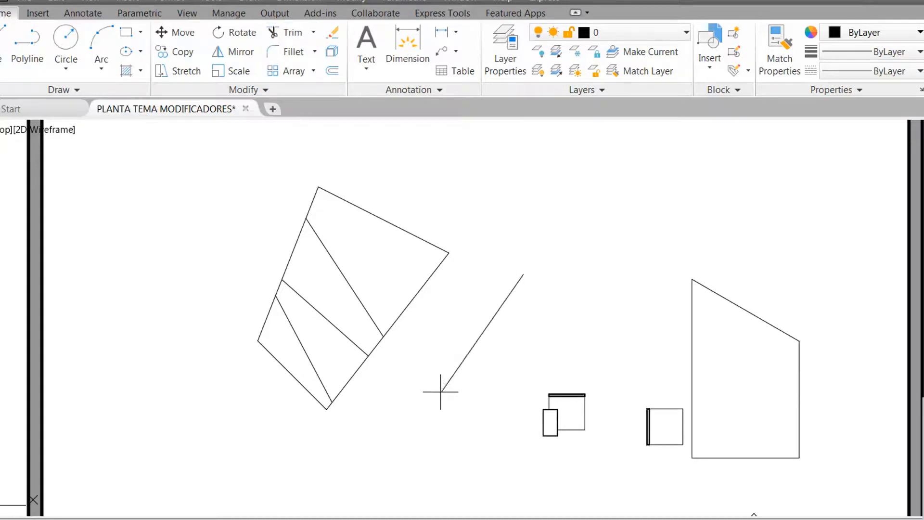
pyautogui.click(339, 501)
pyautogui.press('Return')
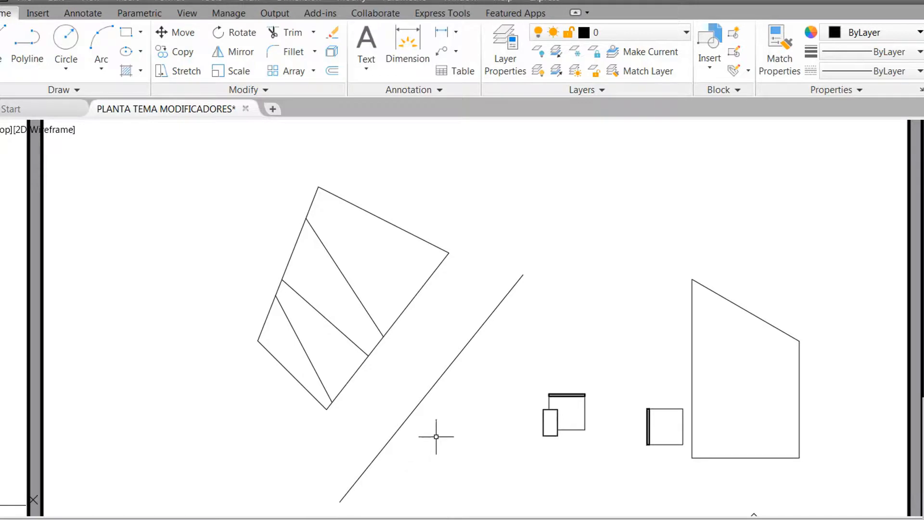
# - Use Extend with the long diagonal as the boundary edge to lengthen the figure's lowest inner line up to it
pyautogui.click(314, 33)
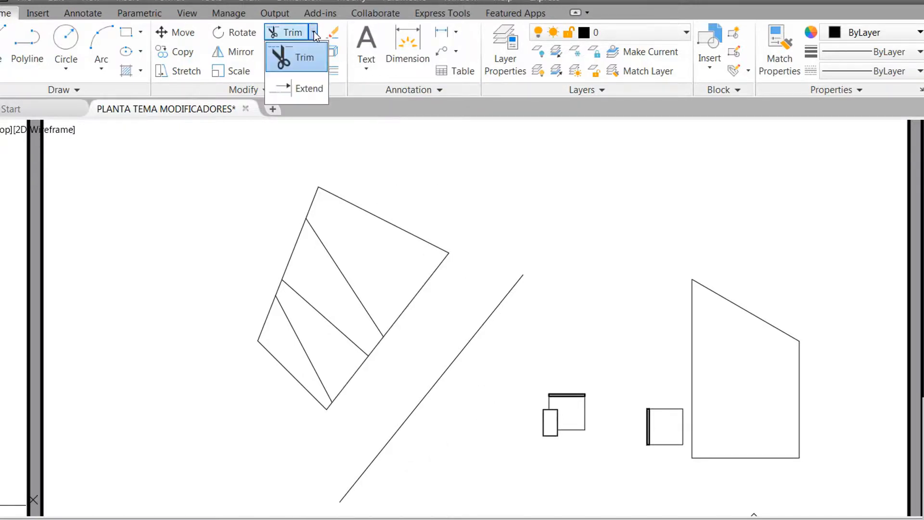
pyautogui.click(306, 89)
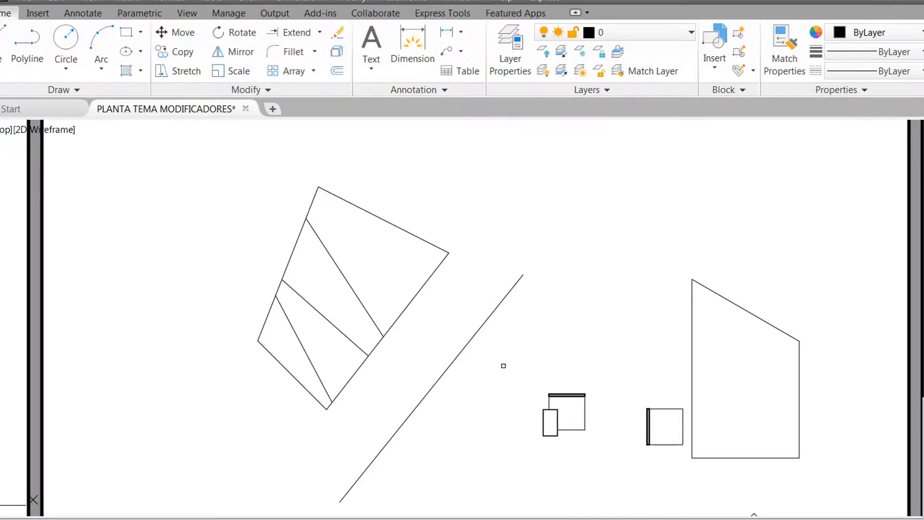
pyautogui.click(490, 366)
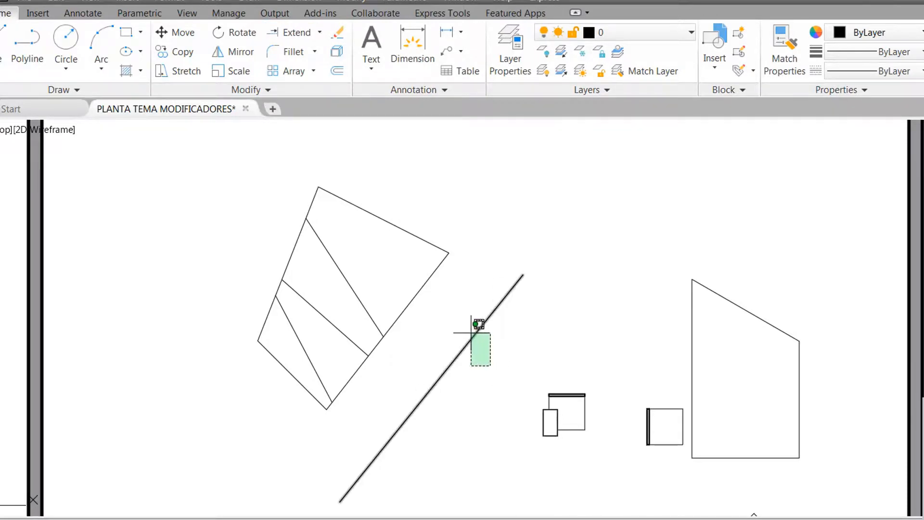
pyautogui.click(465, 316)
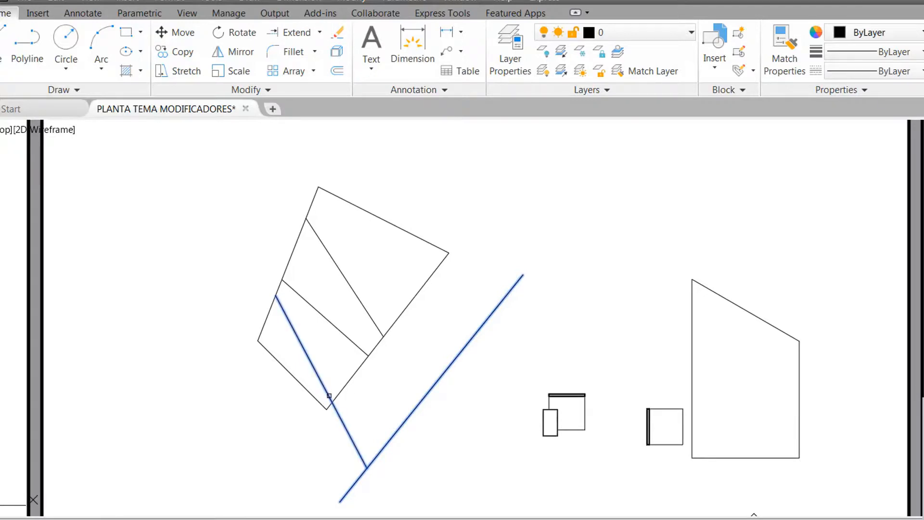
pyautogui.scroll(-2, 330, 396)
pyautogui.scroll(2, 329, 396)
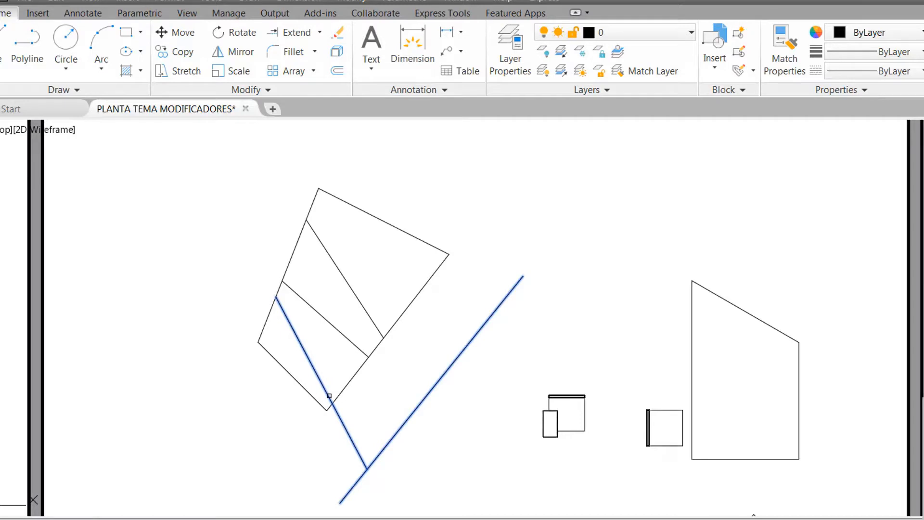
pyautogui.click(329, 395)
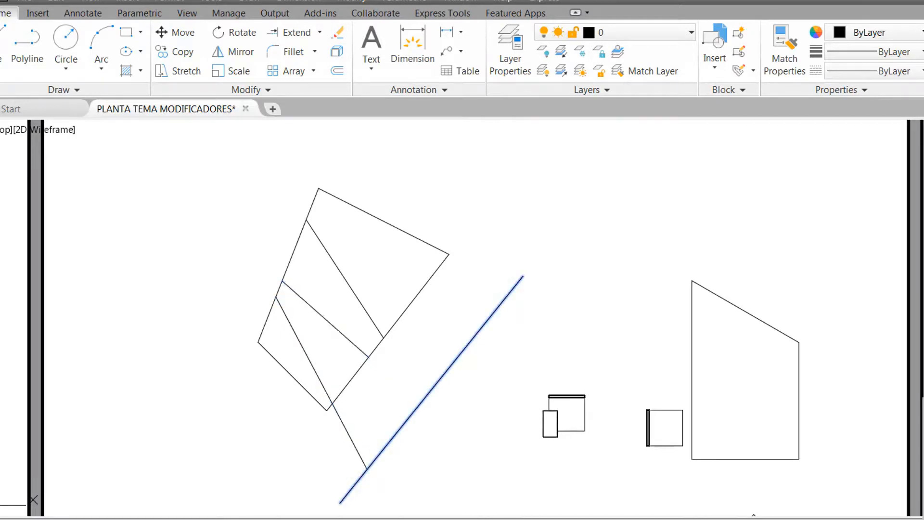
# - Extend the other two inner lines and the figure's top edge to the long diagonal and end the Extend command
pyautogui.click(383, 305)
pyautogui.click(342, 344)
pyautogui.click(459, 275)
pyautogui.click(438, 224)
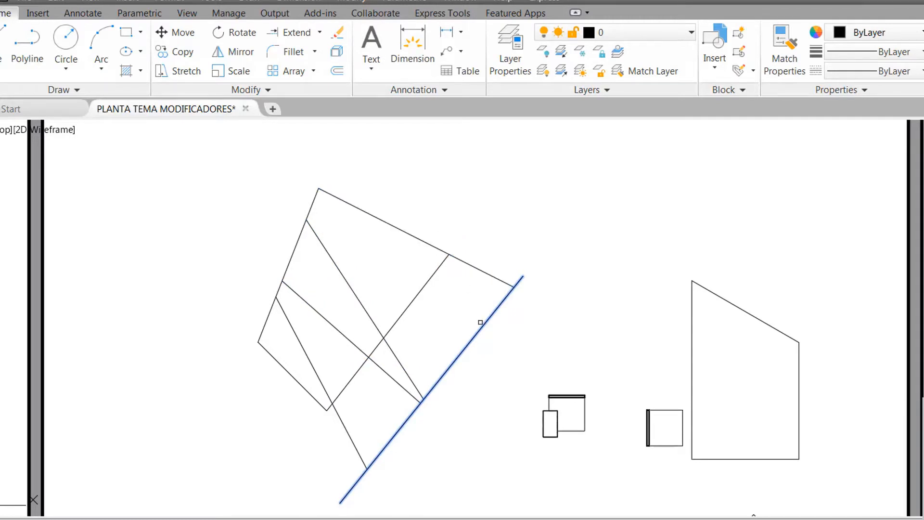
pyautogui.press('Return')
# - Make two parallel copies of the long diagonal on its lower-right side, using its upper endpoint grip as the base point
pyautogui.scroll(-3, 479, 367)
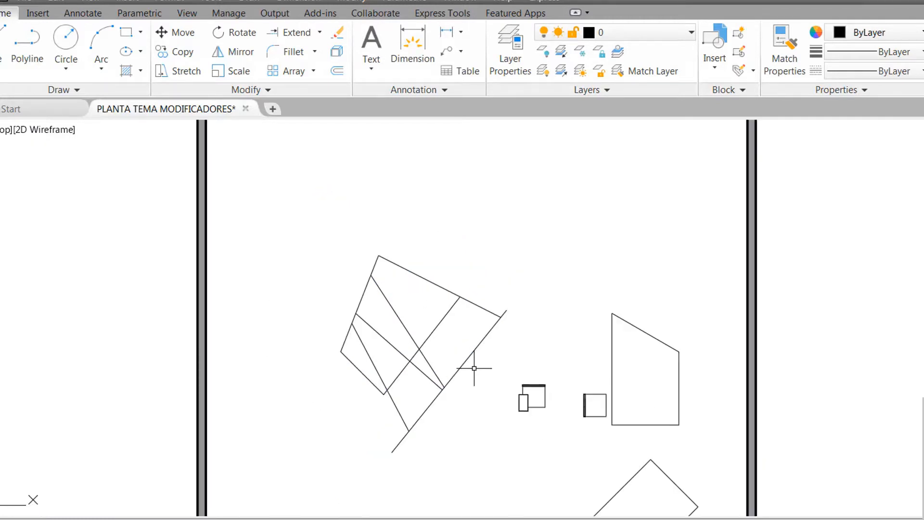
pyautogui.moveTo(450, 380); pyautogui.dragTo(432, 346, button='middle')
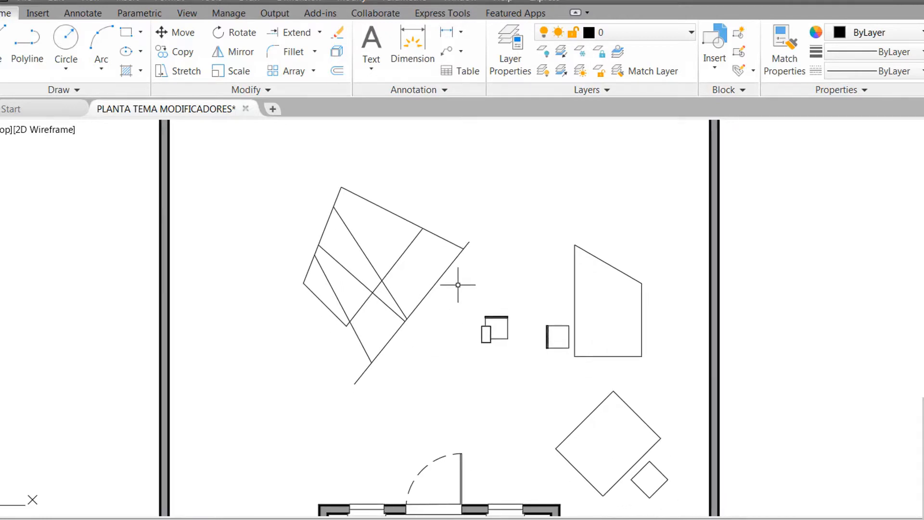
pyautogui.click(461, 247)
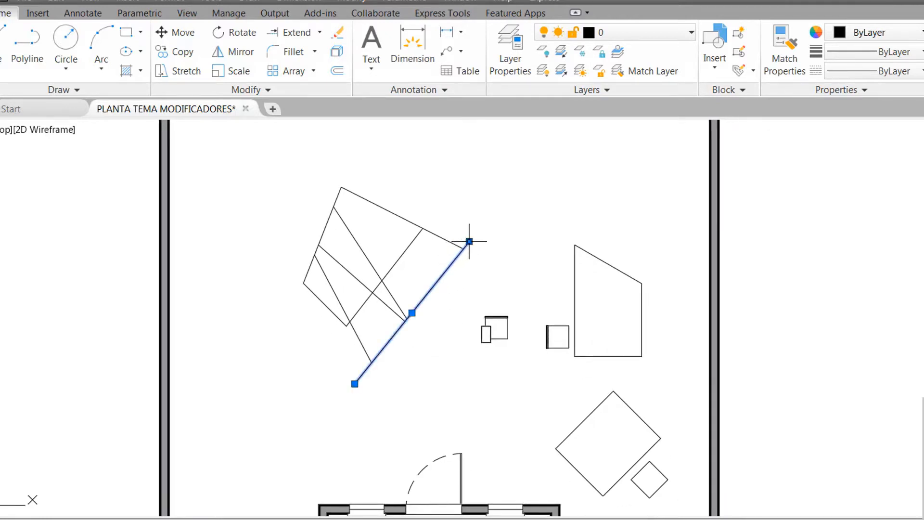
pyautogui.click(469, 241)
pyautogui.rightClick(469, 242)
pyautogui.click(506, 318)
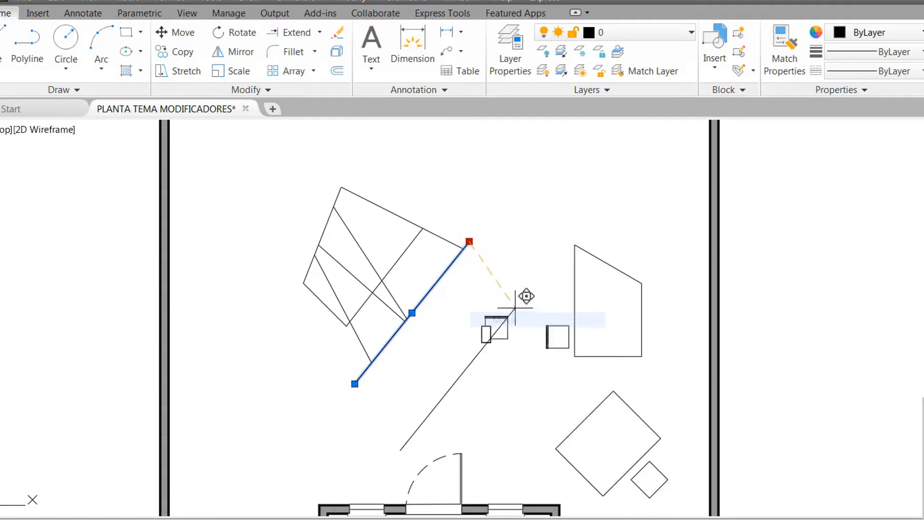
pyautogui.click(481, 266)
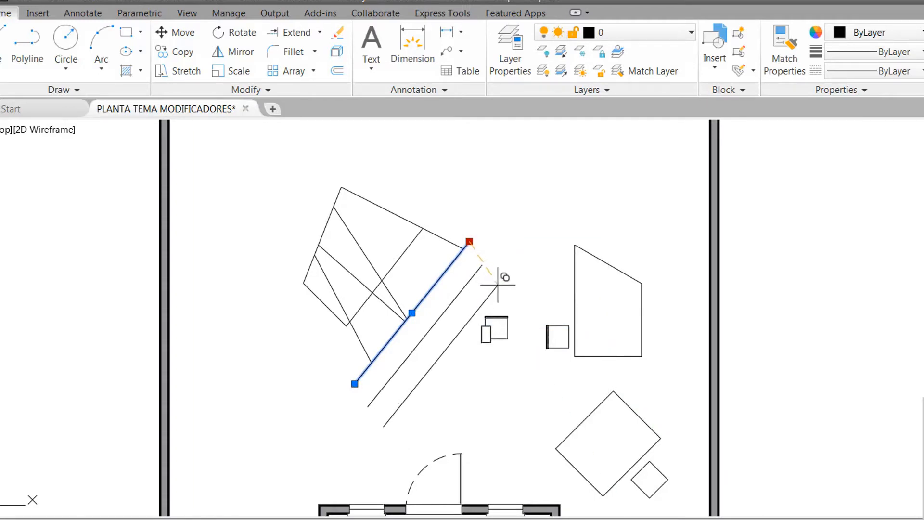
pyautogui.click(498, 286)
pyautogui.press('Escape')
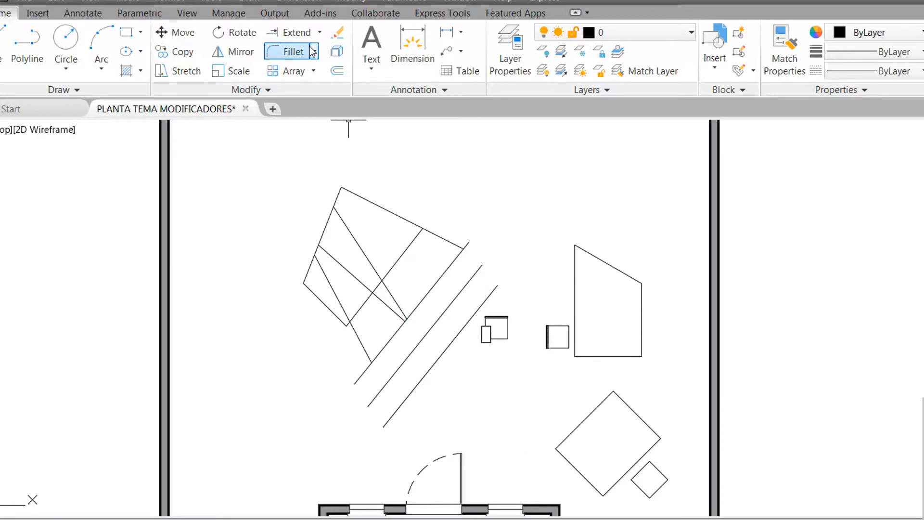
# - Use Extend with both copied diagonals as boundaries to lengthen the two upper inner lines through to the farther copy
pyautogui.click(289, 32)
pyautogui.click(461, 385)
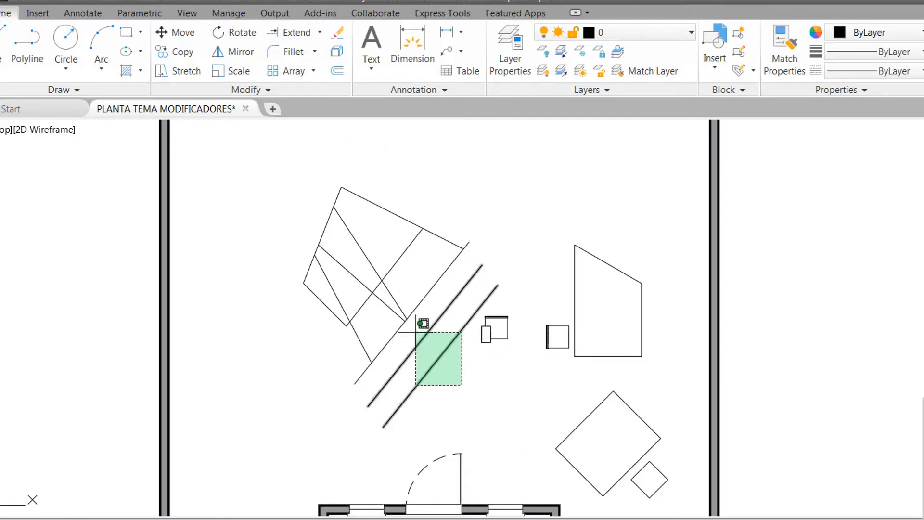
pyautogui.click(417, 346)
pyautogui.scroll(2, 398, 334)
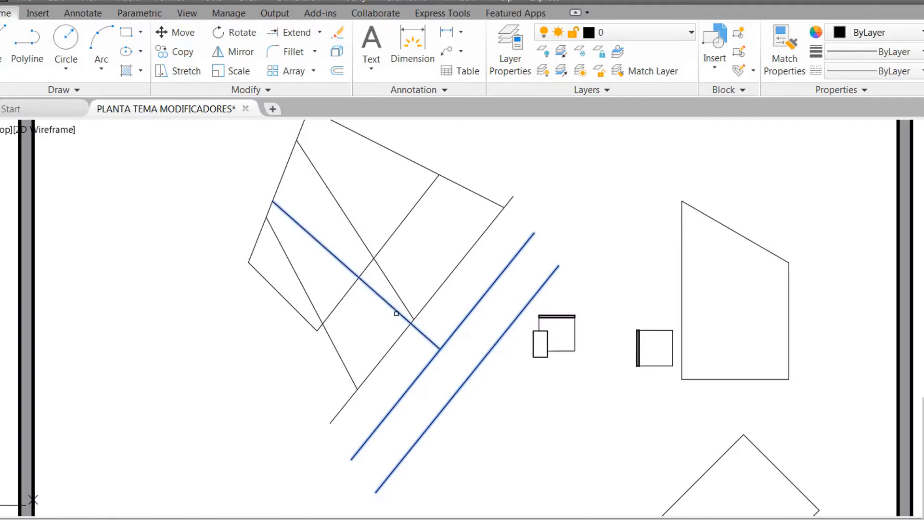
pyautogui.click(402, 302)
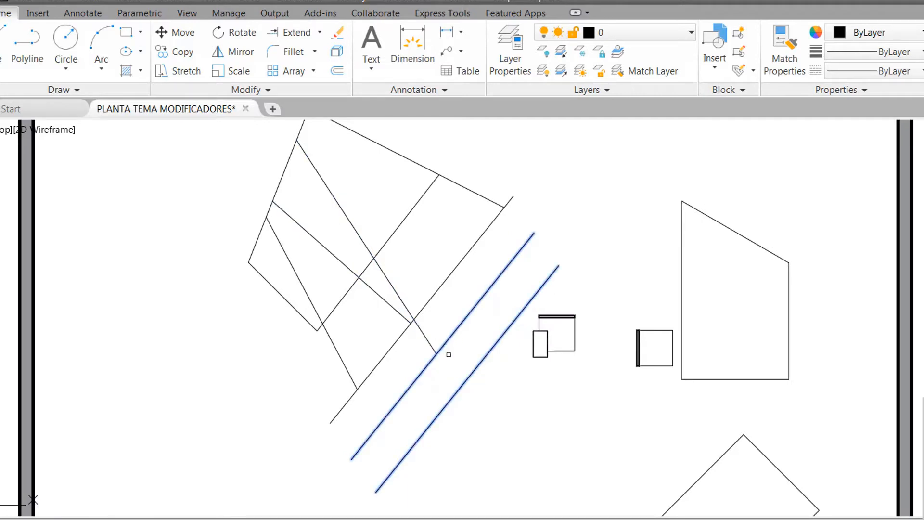
pyautogui.click(422, 328)
pyautogui.click(391, 307)
pyautogui.click(393, 307)
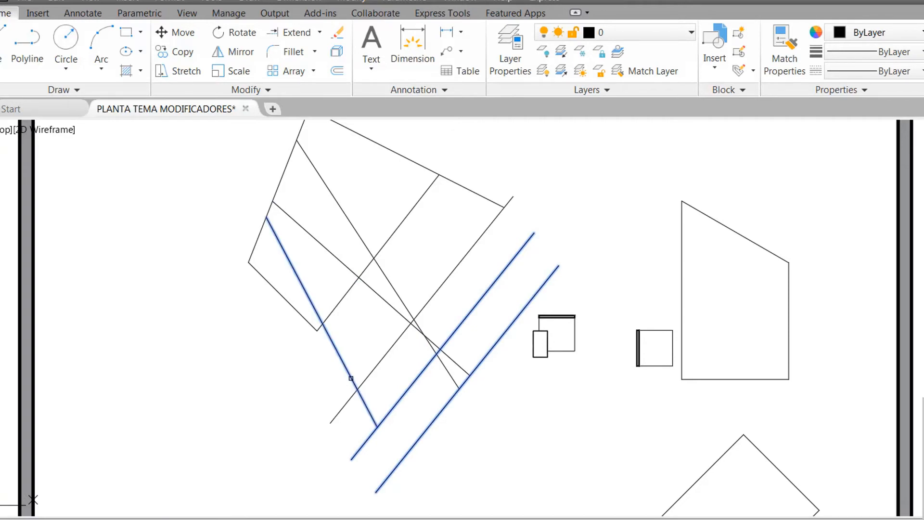
# - Extend the figure's lowest inner line across the nearer copied diagonal to the farther one
pyautogui.click(351, 379)
pyautogui.moveTo(378, 431); pyautogui.dragTo(374, 361, button='middle')
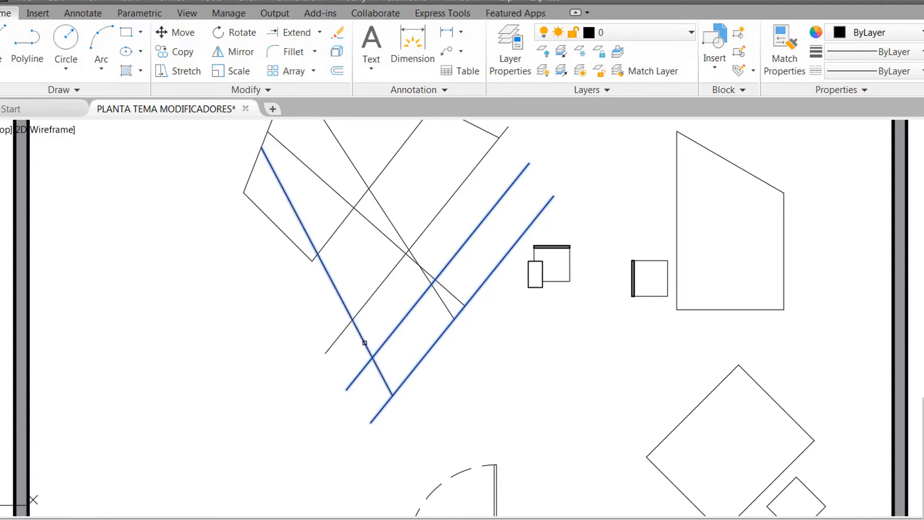
pyautogui.click(365, 343)
pyautogui.scroll(-2, 483, 385)
pyautogui.moveTo(482, 385); pyautogui.dragTo(475, 410, button='middle')
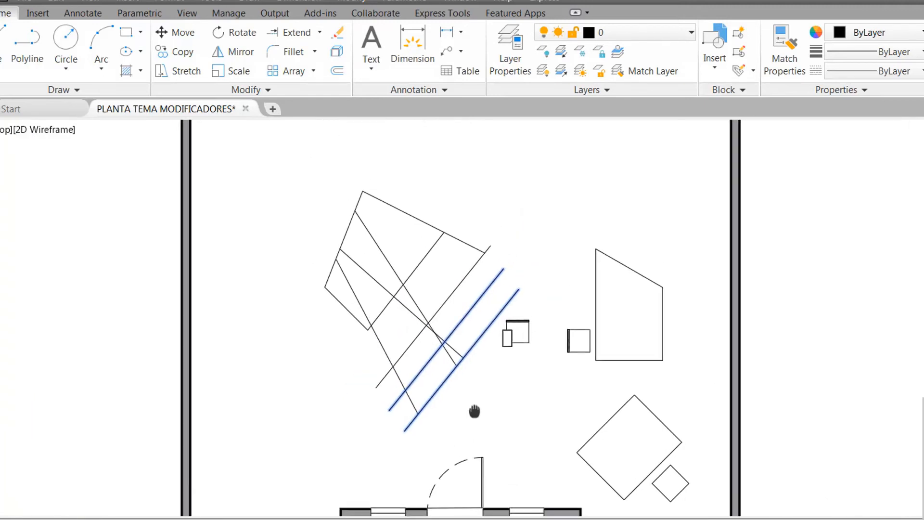